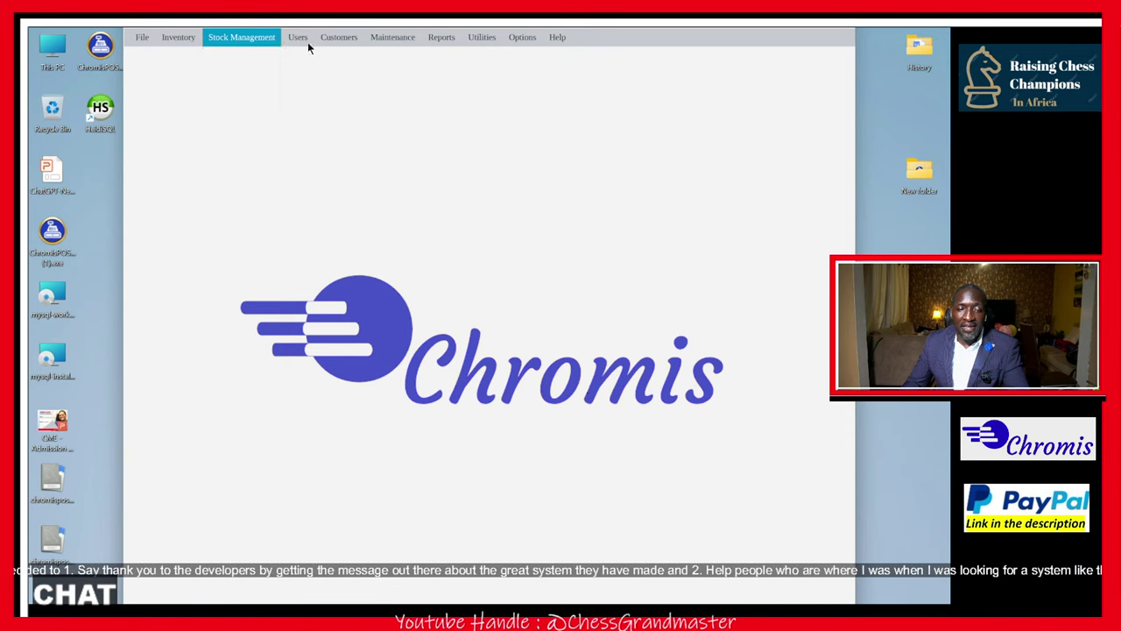
- Open the Customers screen and review its contact details, cards and image, and transaction history sections
{"action": "mouse_move", "coordinate": [309, 40]}
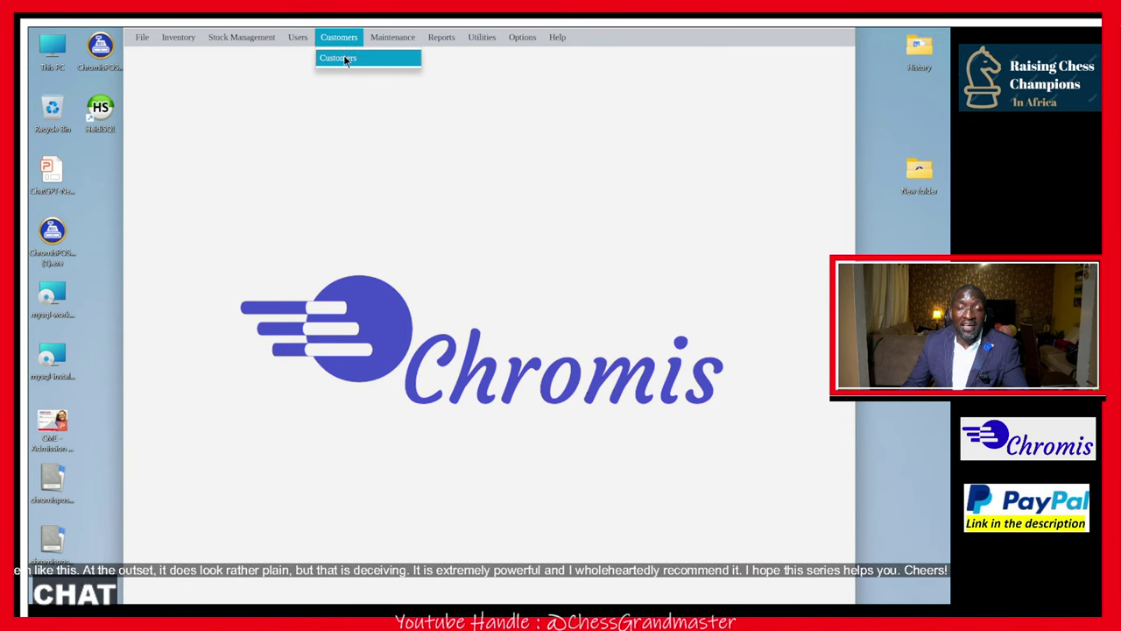
{"action": "left_click", "coordinate": [345, 58]}
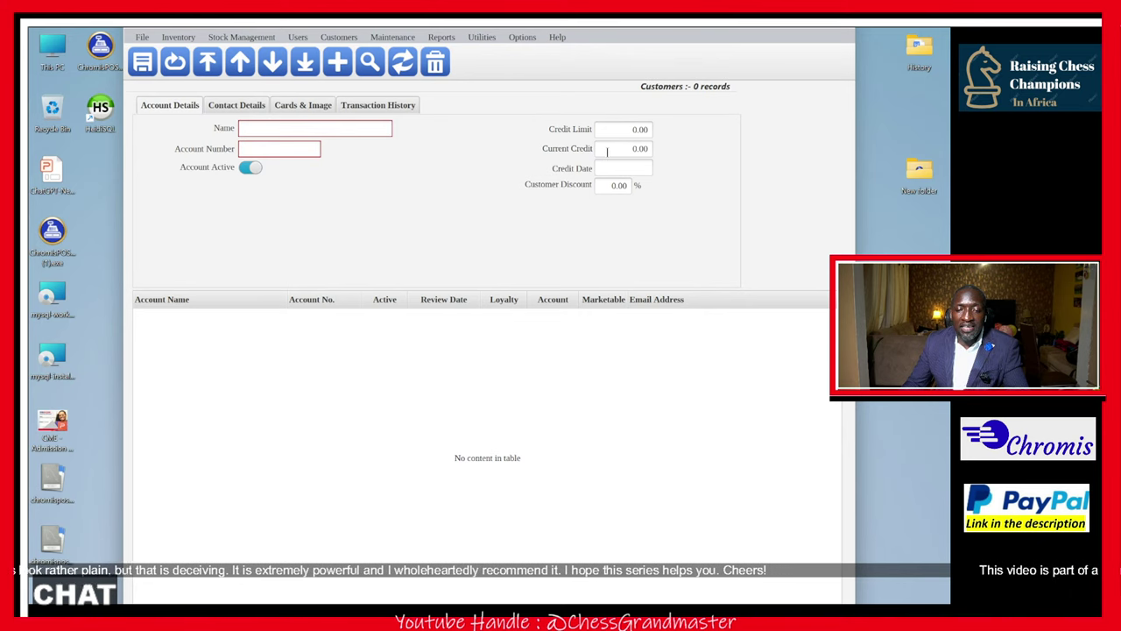
{"action": "left_click", "coordinate": [238, 103]}
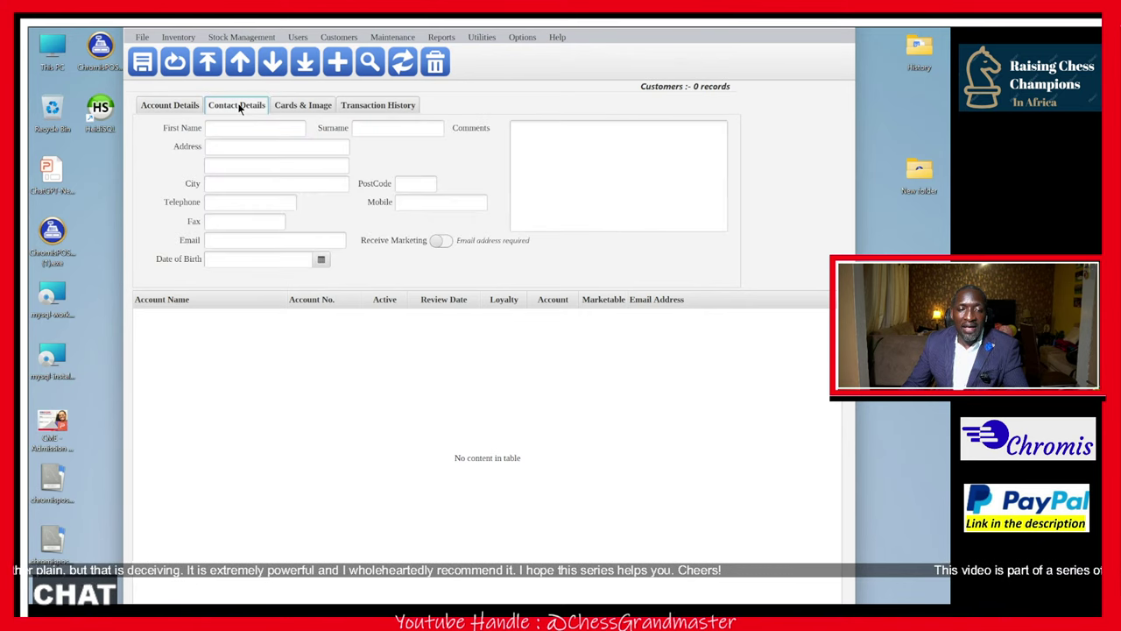
{"action": "left_click", "coordinate": [302, 106]}
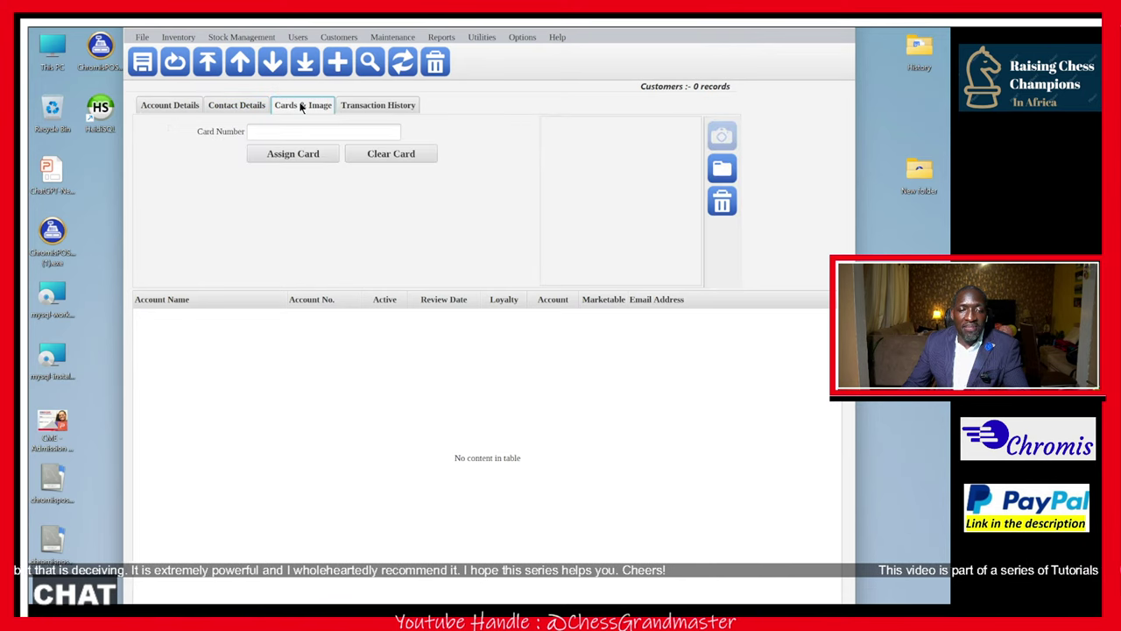
{"action": "left_click", "coordinate": [359, 106]}
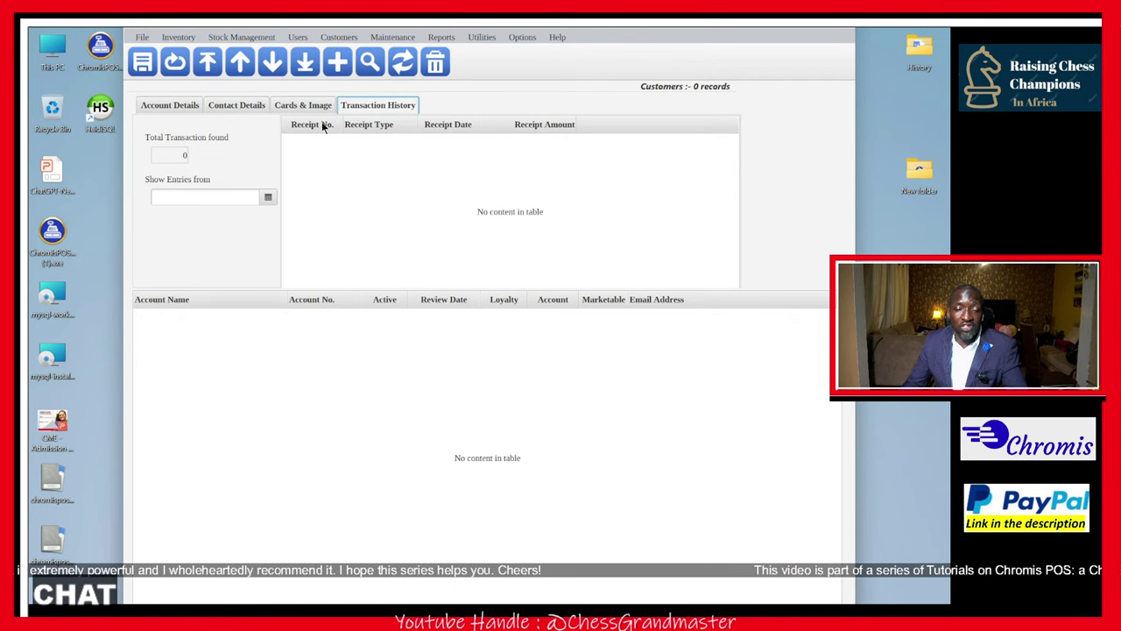
{"action": "left_click", "coordinate": [271, 42]}
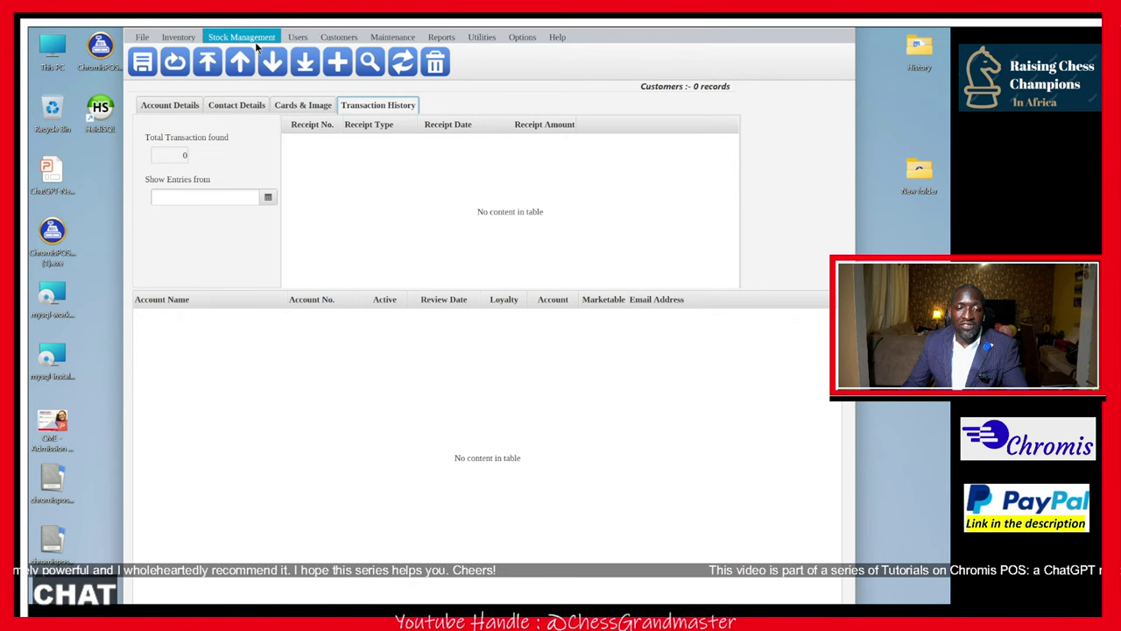
{"action": "left_click", "coordinate": [339, 36]}
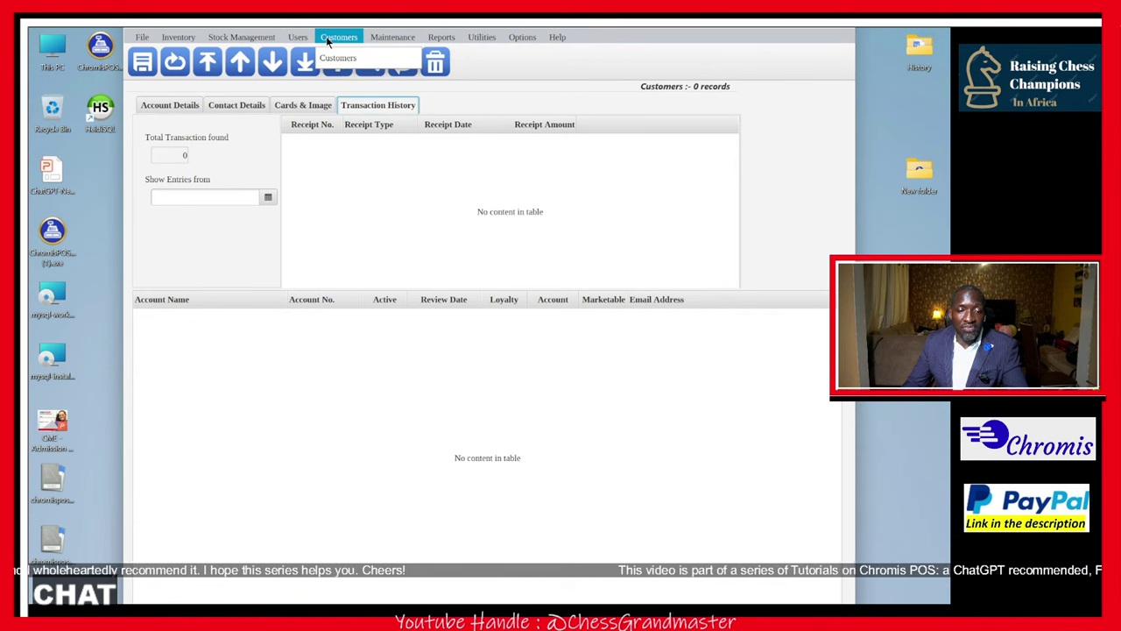
{"action": "left_click", "coordinate": [241, 37]}
{"action": "left_click", "coordinate": [385, 37]}
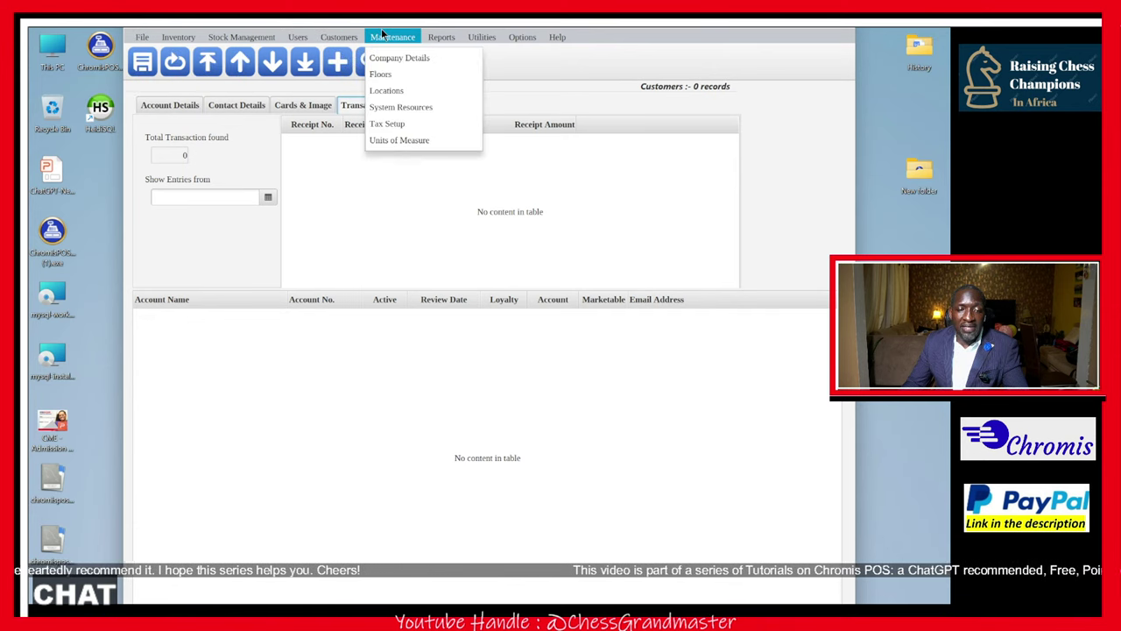
{"action": "left_click", "coordinate": [382, 35]}
{"action": "left_click", "coordinate": [382, 37]}
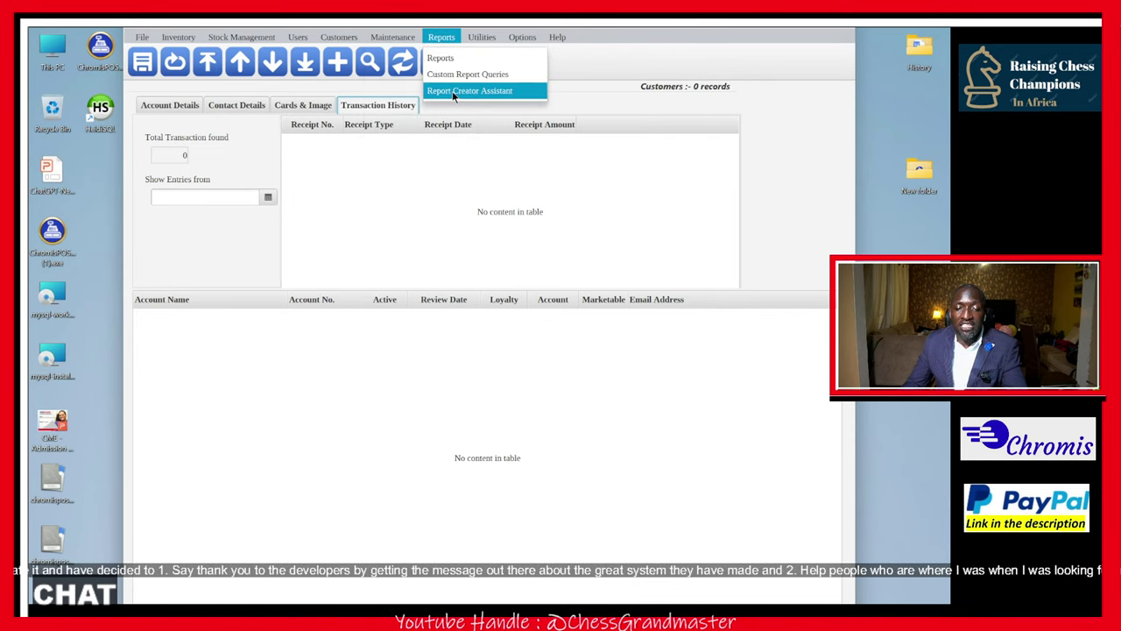
- Review the About information down to the available processors entry and close it
{"action": "mouse_move", "coordinate": [482, 37]}
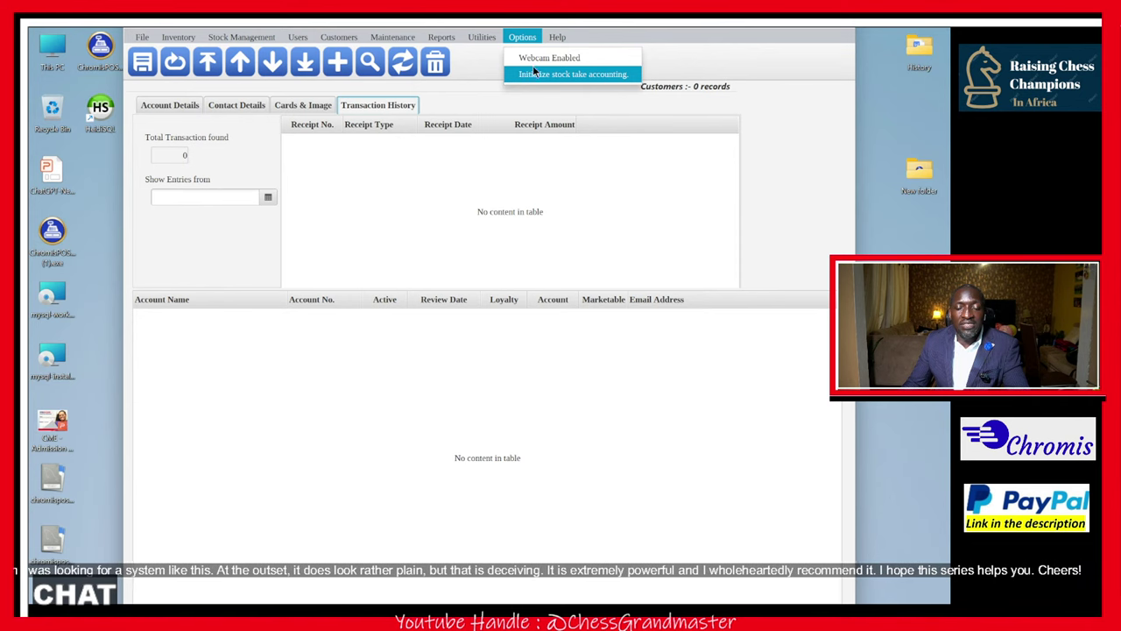
{"action": "mouse_move", "coordinate": [555, 39]}
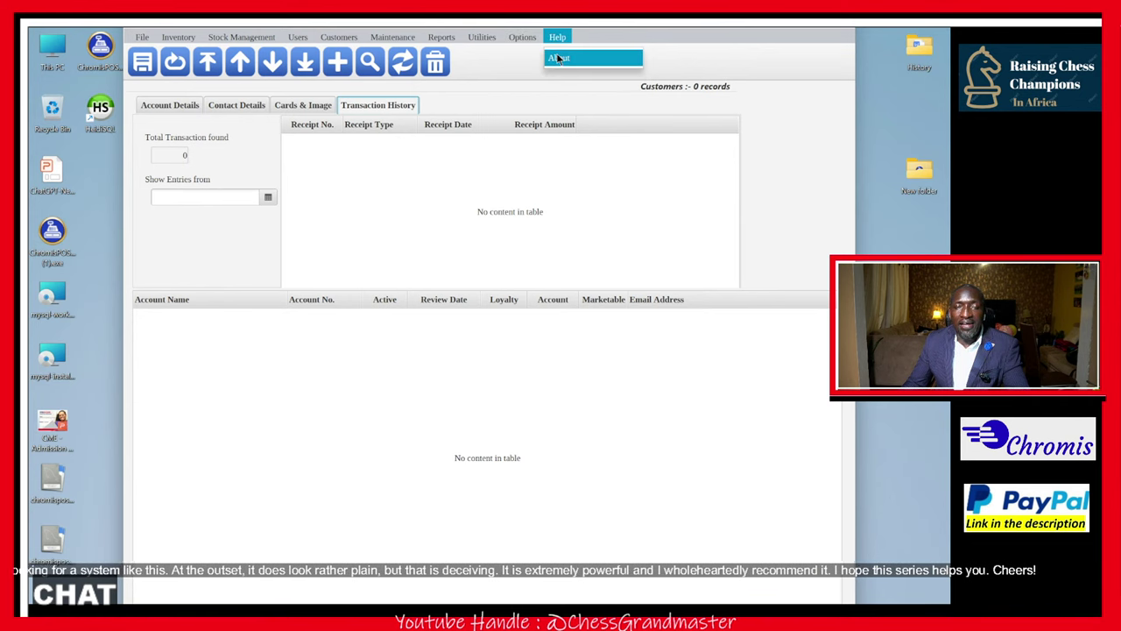
{"action": "left_click", "coordinate": [557, 57]}
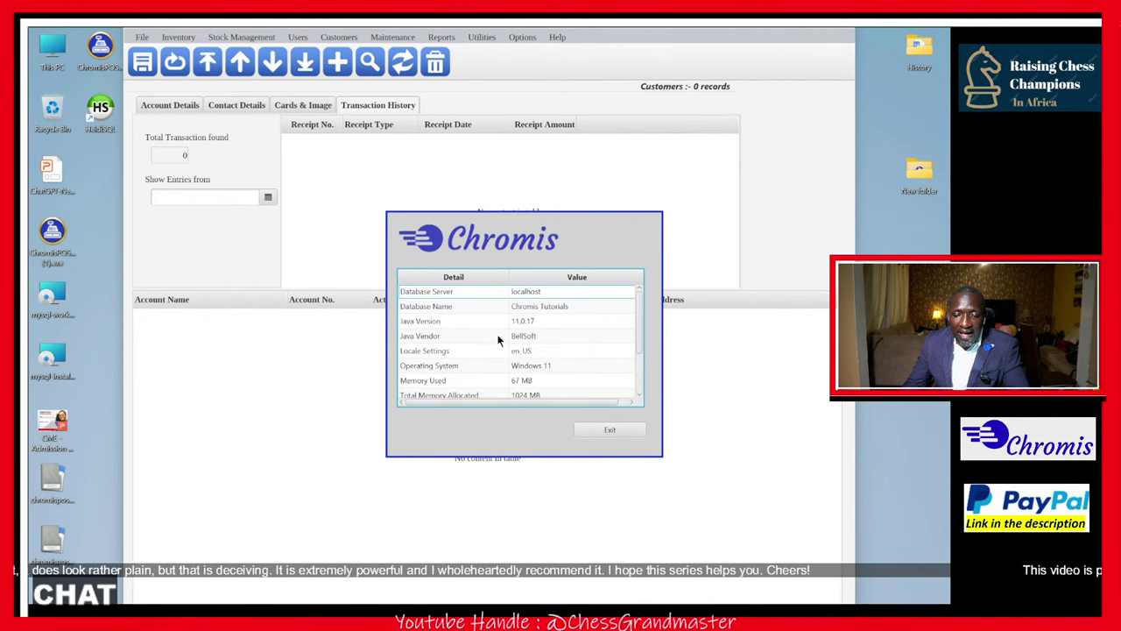
{"action": "scroll", "coordinate": [498, 341], "scroll_direction": "down", "scroll_amount": 1}
{"action": "scroll", "coordinate": [486, 337], "scroll_direction": "down", "scroll_amount": 1}
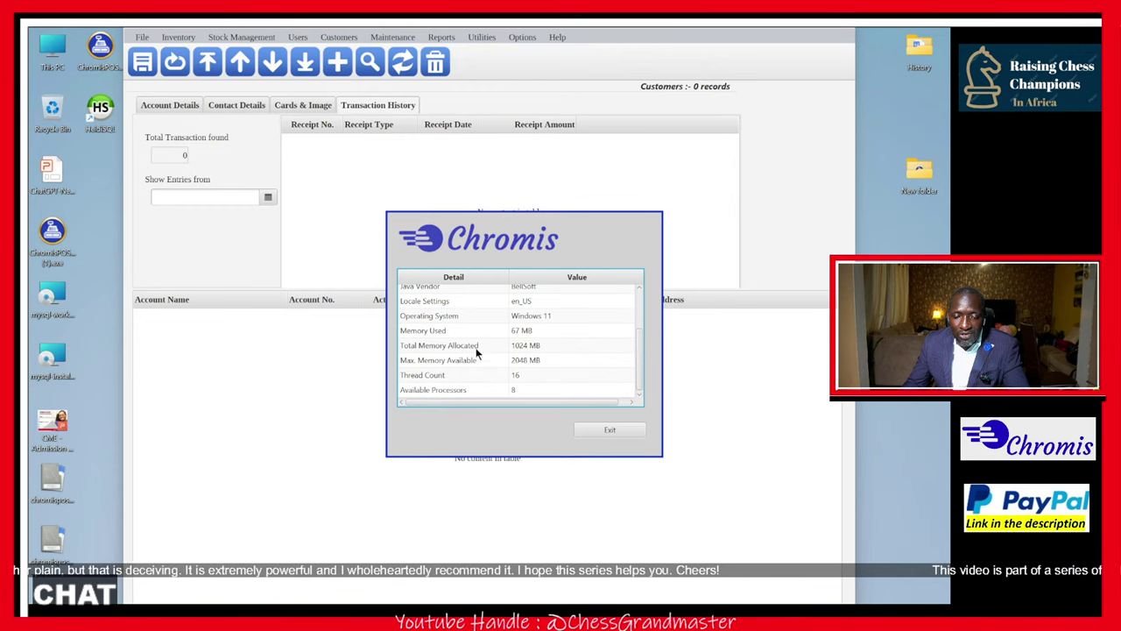
{"action": "left_click", "coordinate": [591, 428]}
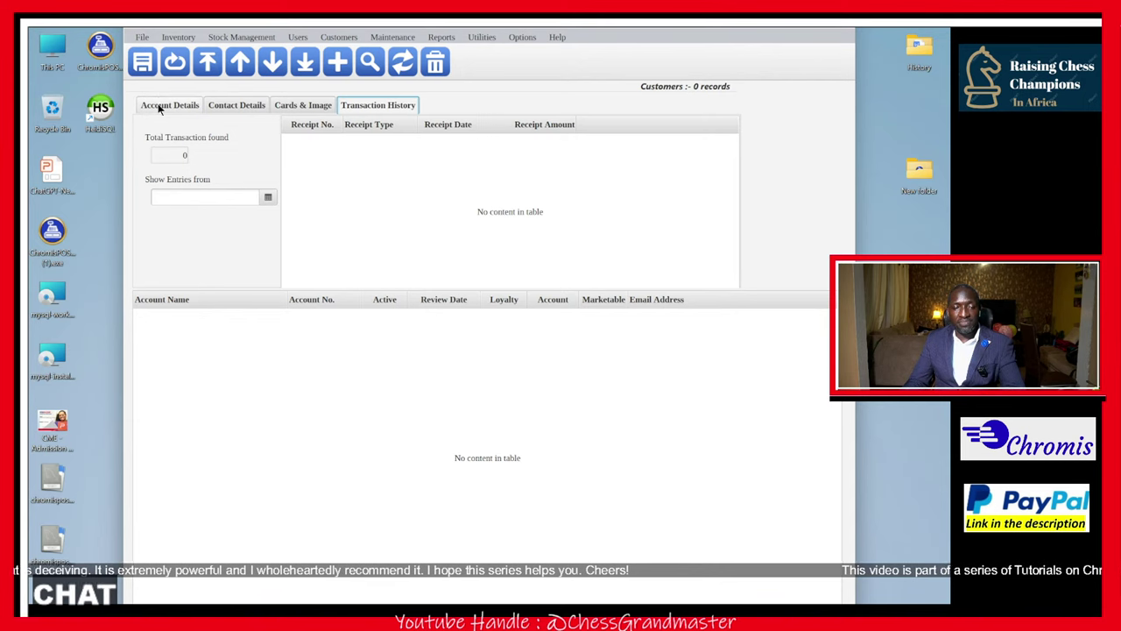
- Minimize the Chromis Administration window to get to the desktop
{"action": "double_click", "coordinate": [722, 37]}
{"action": "double_click", "coordinate": [723, 36]}
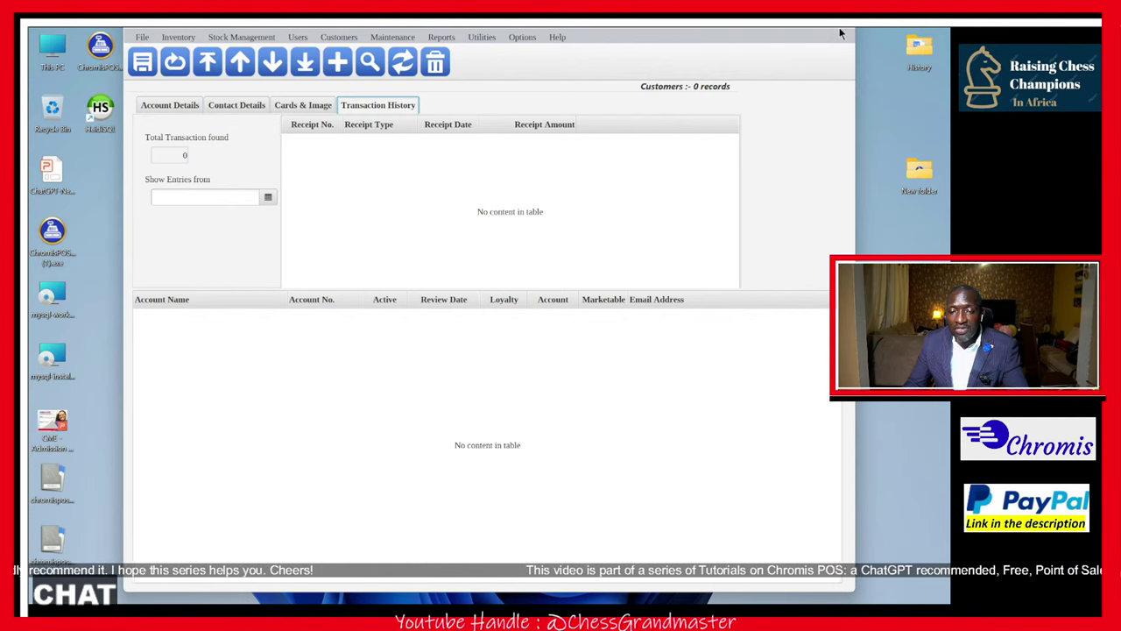
{"action": "double_click", "coordinate": [584, 35]}
{"action": "double_click", "coordinate": [584, 35]}
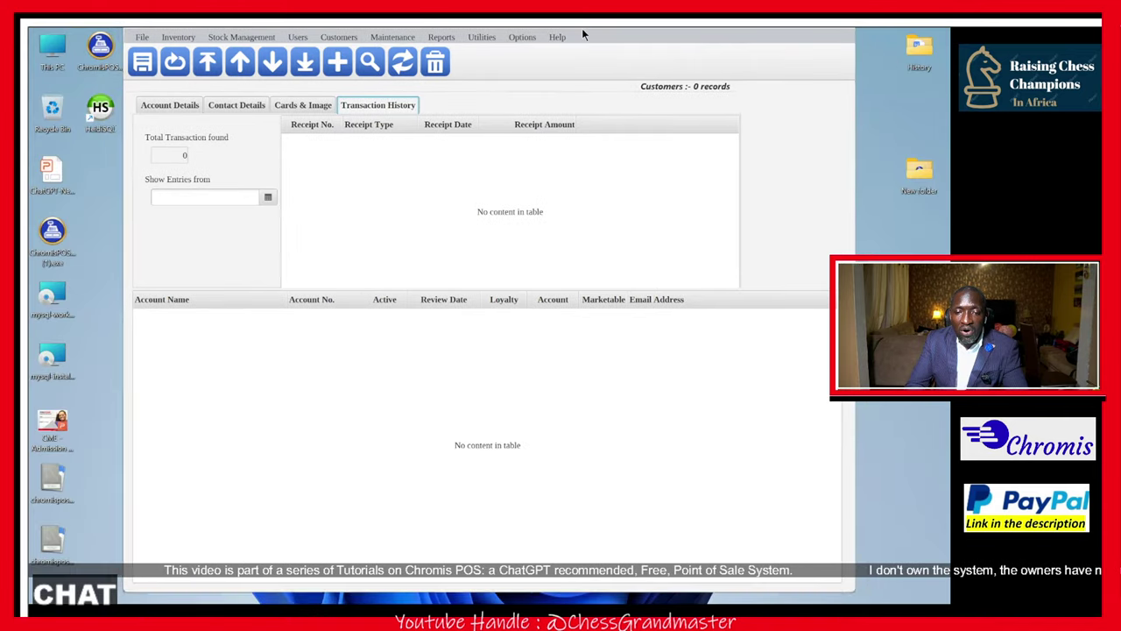
{"action": "key", "text": "super+Down"}
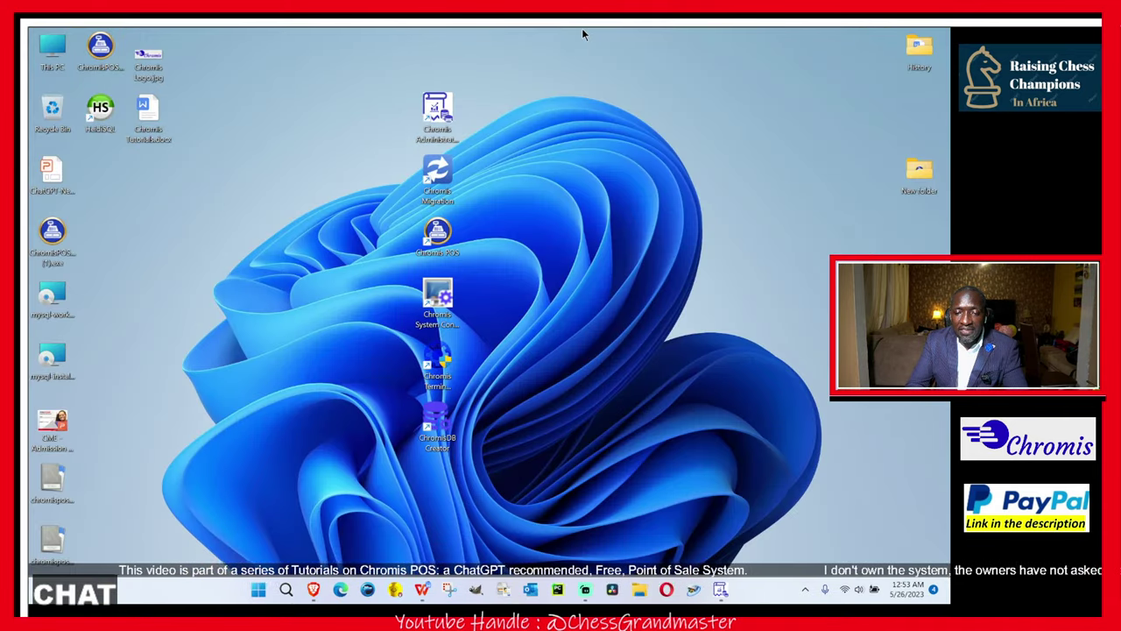
{"action": "key", "text": "super+Up"}
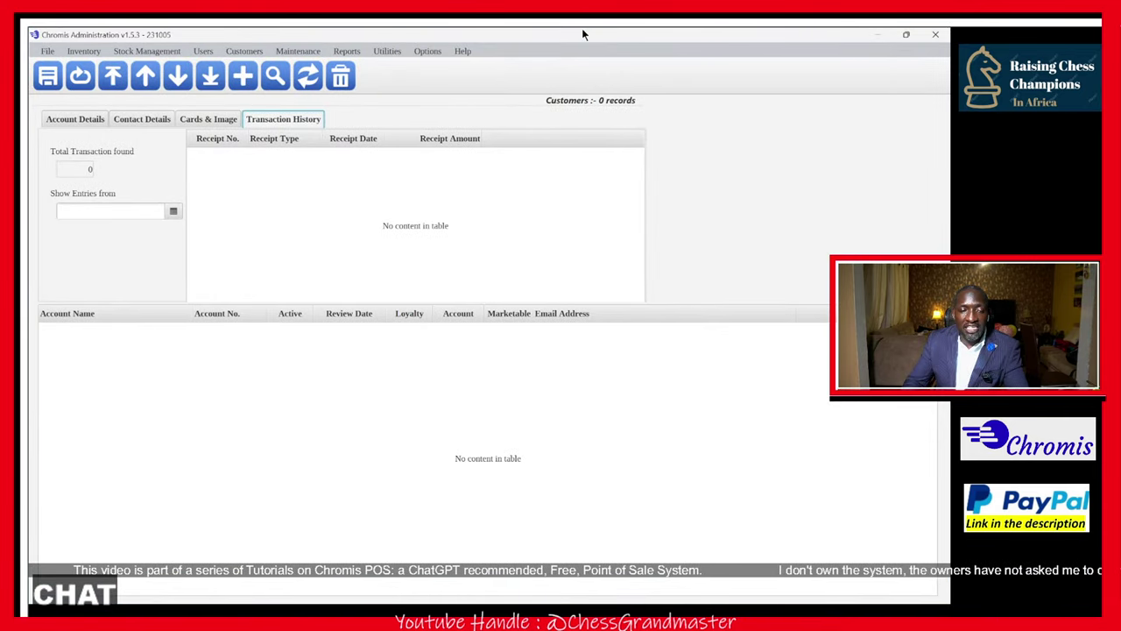
{"action": "left_click", "coordinate": [880, 35]}
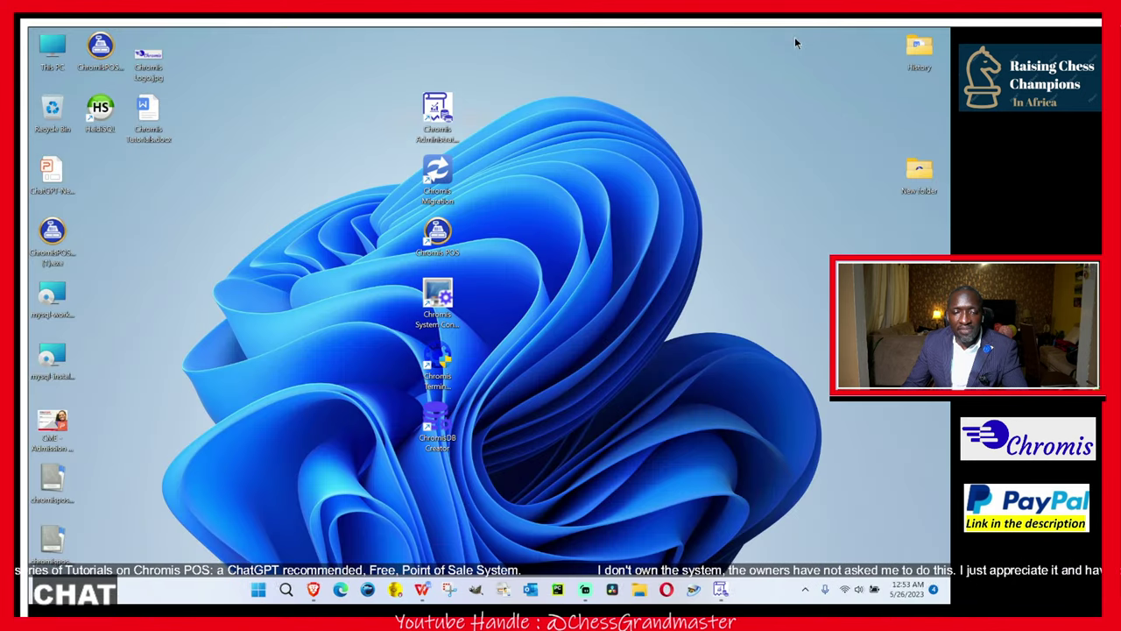
- Launch ChromisDB Creator from the desktop and move its window higher on the screen
{"action": "left_click", "coordinate": [445, 184]}
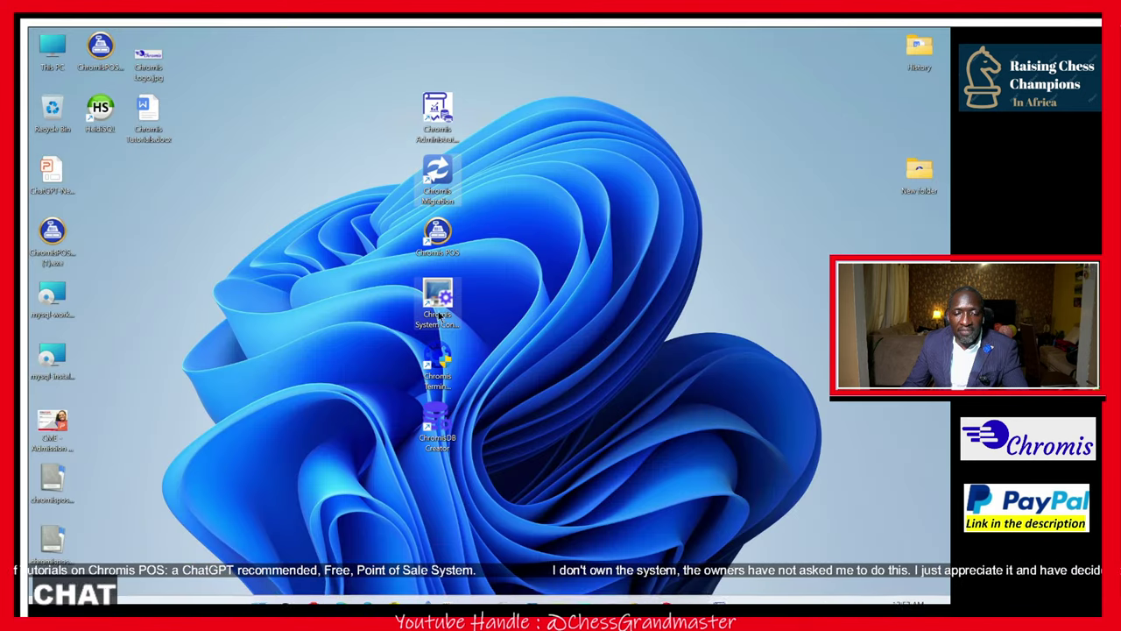
{"action": "left_click", "coordinate": [443, 428]}
{"action": "double_click", "coordinate": [443, 428]}
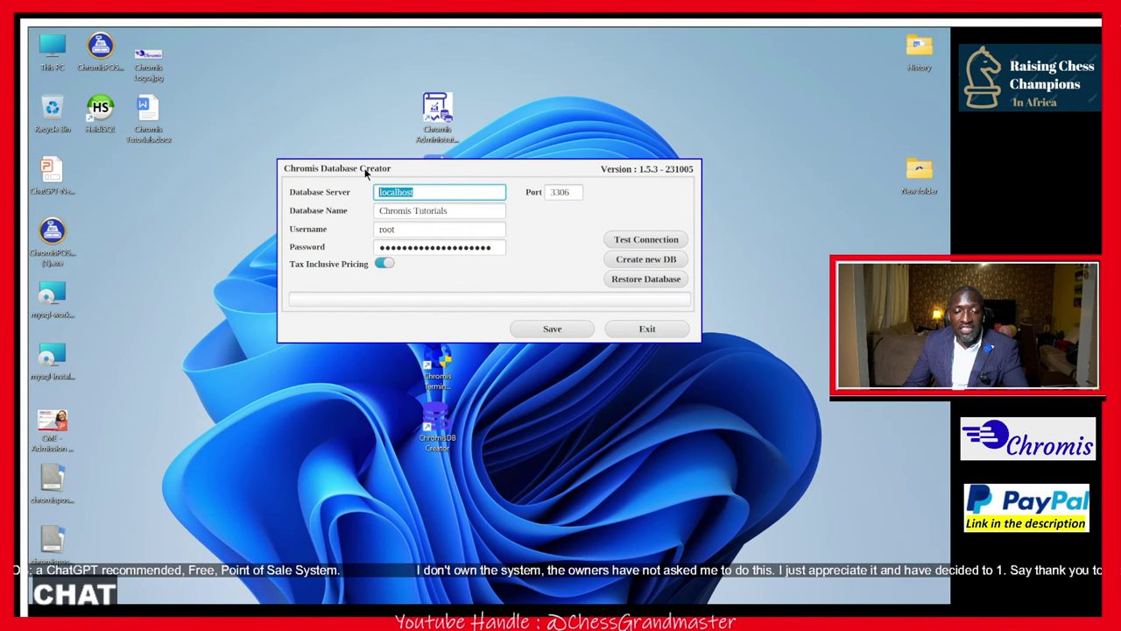
{"action": "left_click_drag", "start_coordinate": [422, 166], "coordinate": [382, 124]}
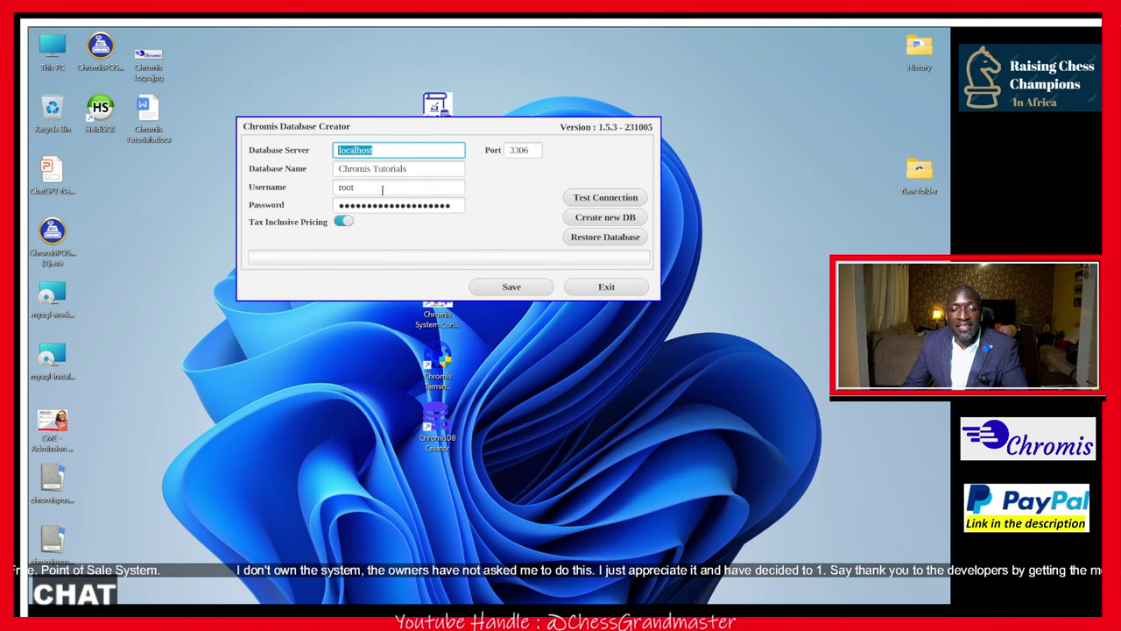
{"action": "left_click_drag", "start_coordinate": [398, 134], "coordinate": [392, 121]}
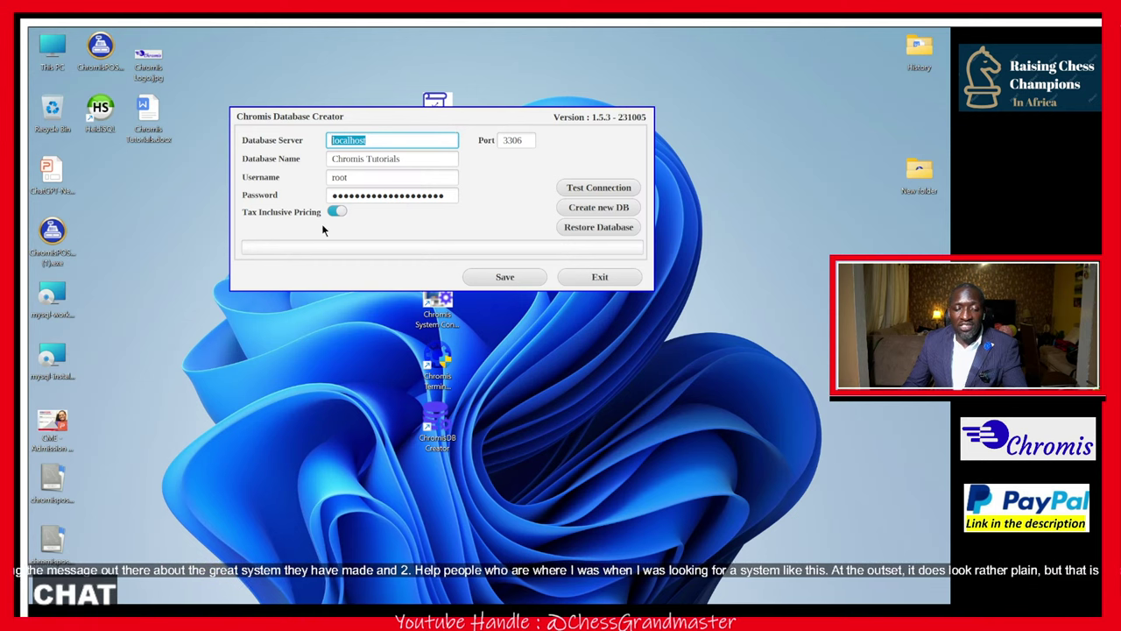
- Test the connection to the Chromis Tutorials database on localhost and exit the Database Creator
{"action": "left_click_drag", "start_coordinate": [44, 495], "coordinate": [62, 468]}
{"action": "left_click", "coordinate": [312, 142]}
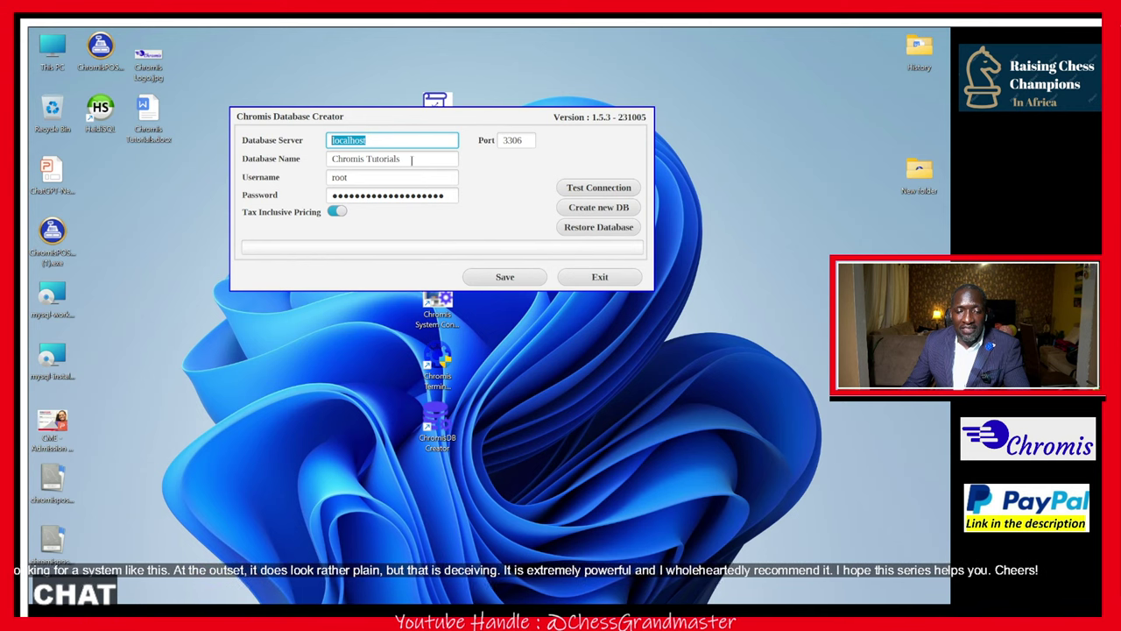
{"action": "left_click", "coordinate": [591, 189]}
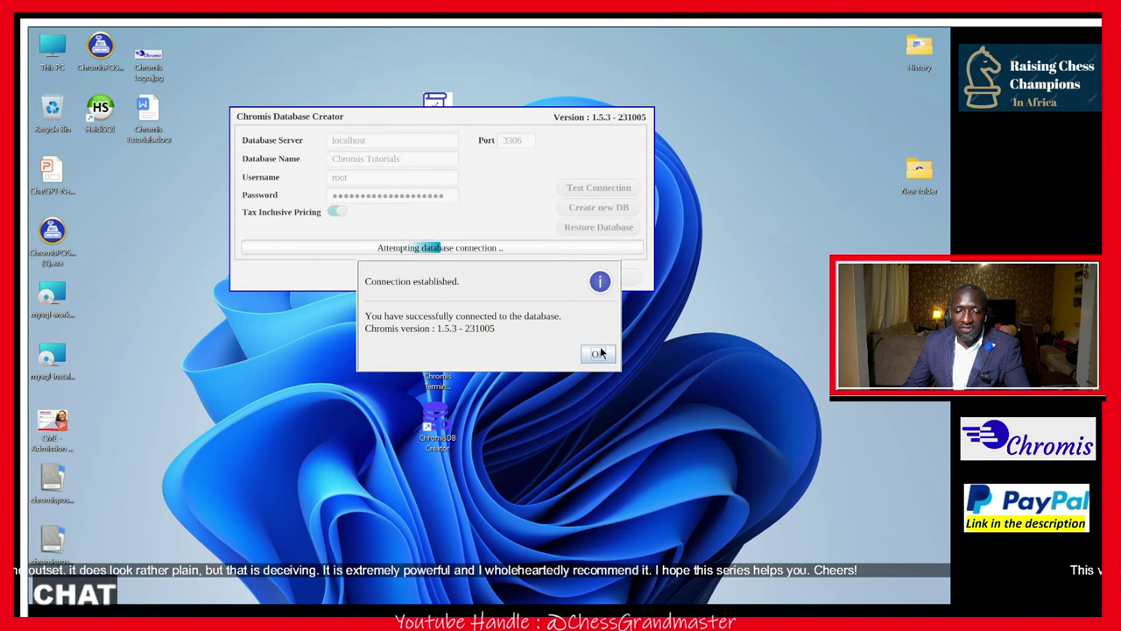
{"action": "left_click", "coordinate": [598, 354]}
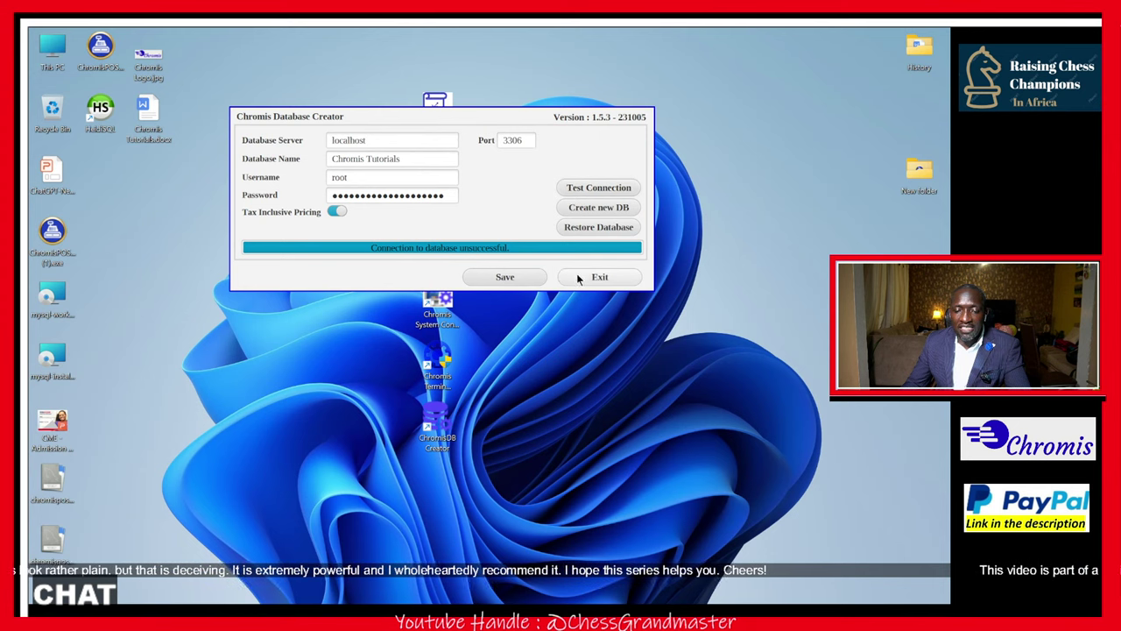
{"action": "left_click", "coordinate": [576, 277]}
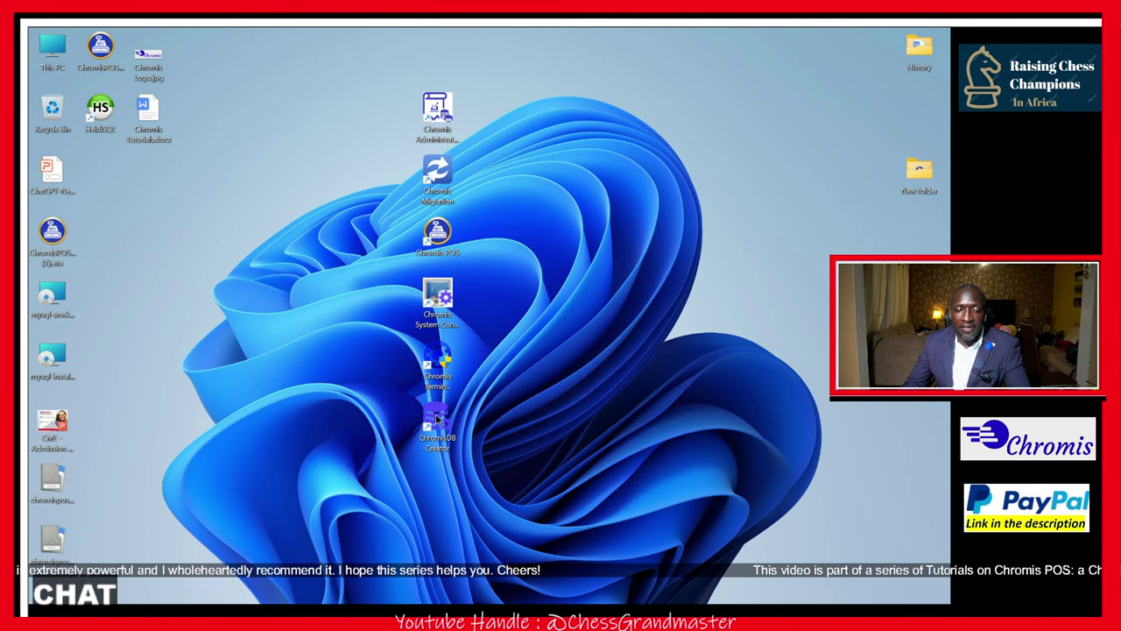
- Launch Chromis System Configuration from the desktop and test the terminal's connection to the Chromis Tutorials database
{"action": "double_click", "coordinate": [438, 300]}
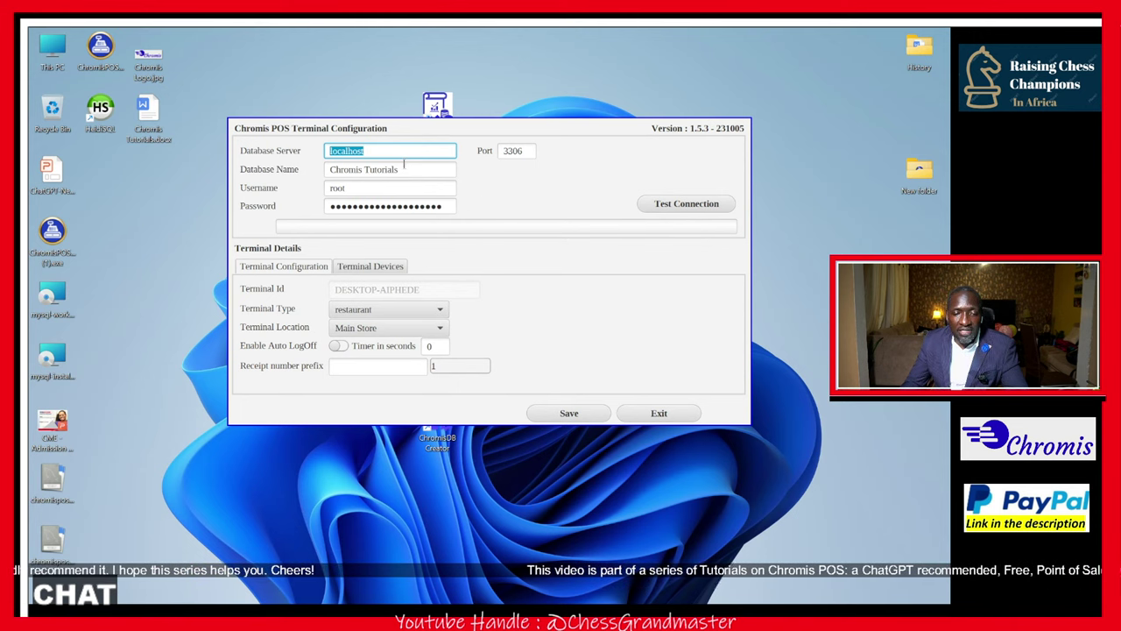
{"action": "left_click", "coordinate": [659, 204]}
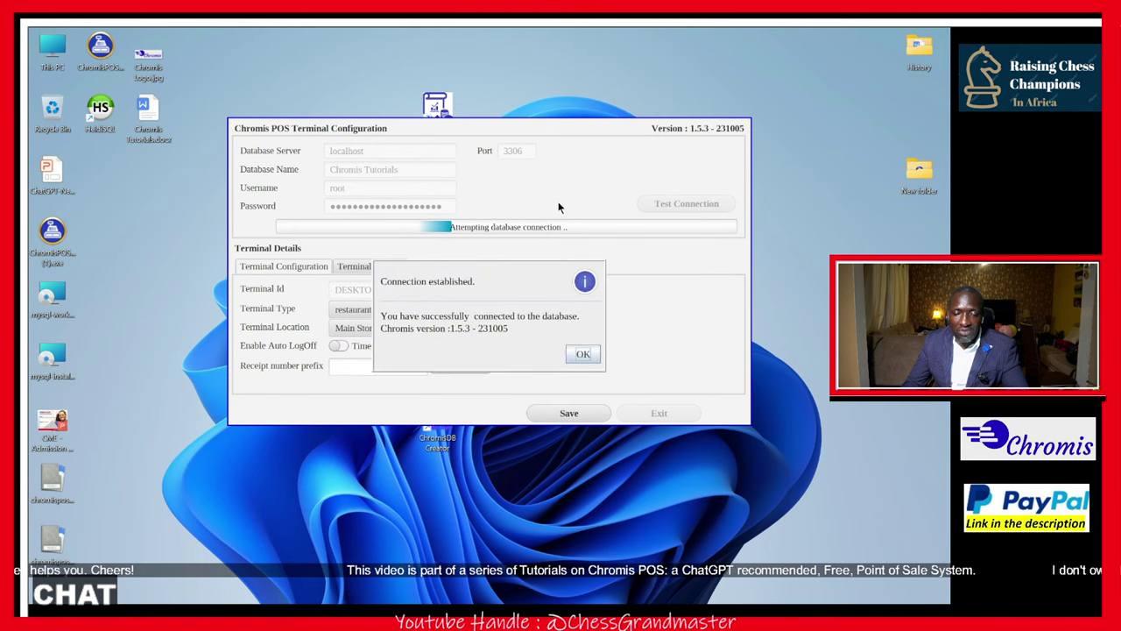
{"action": "left_click", "coordinate": [583, 354]}
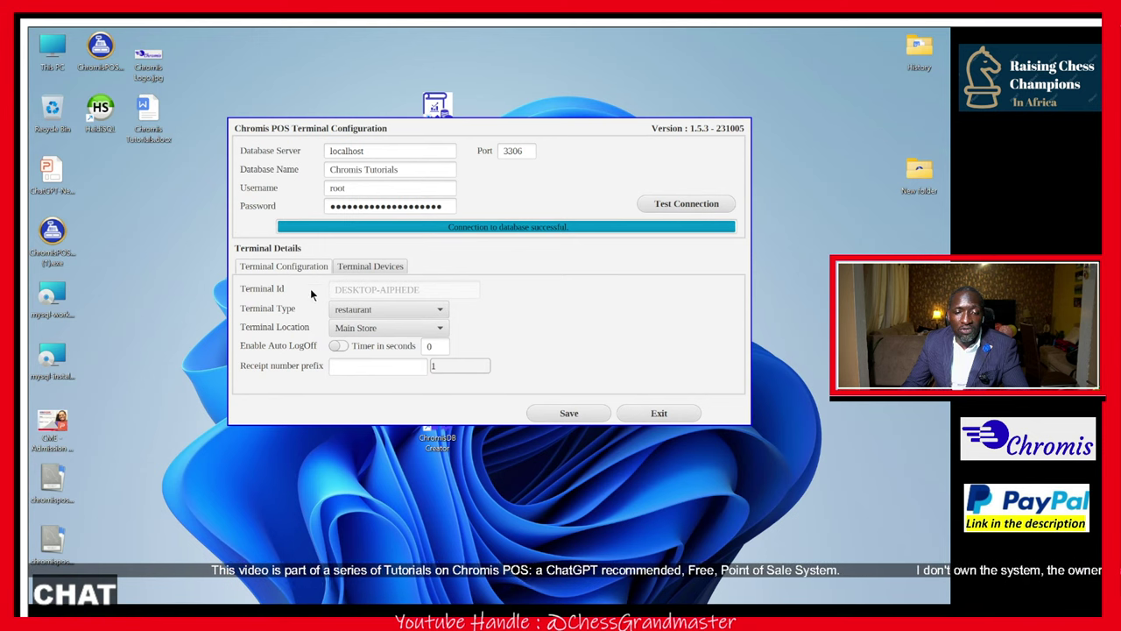
- Try standard as the terminal type and set it back to restaurant
{"action": "left_click", "coordinate": [424, 311]}
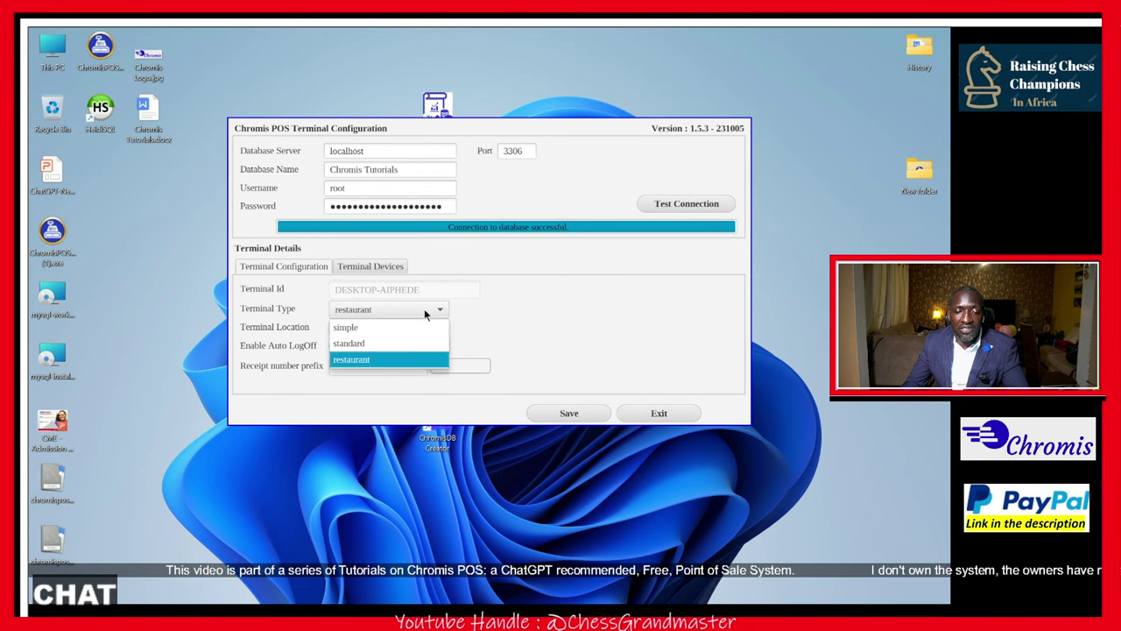
{"action": "left_click", "coordinate": [380, 342]}
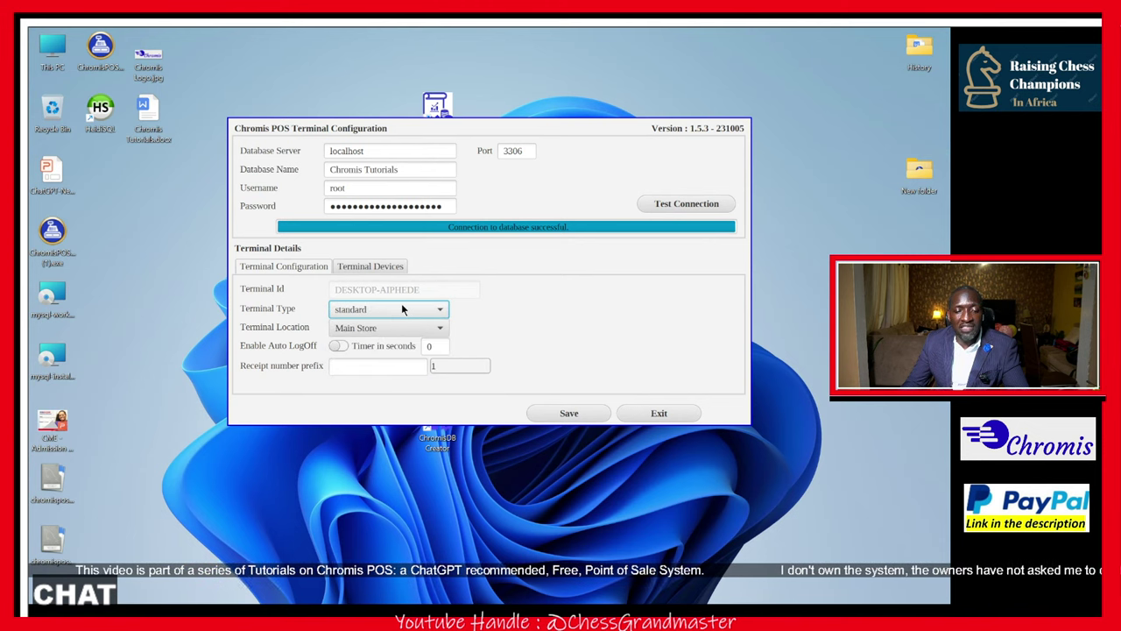
{"action": "left_click", "coordinate": [401, 307]}
{"action": "left_click", "coordinate": [371, 360]}
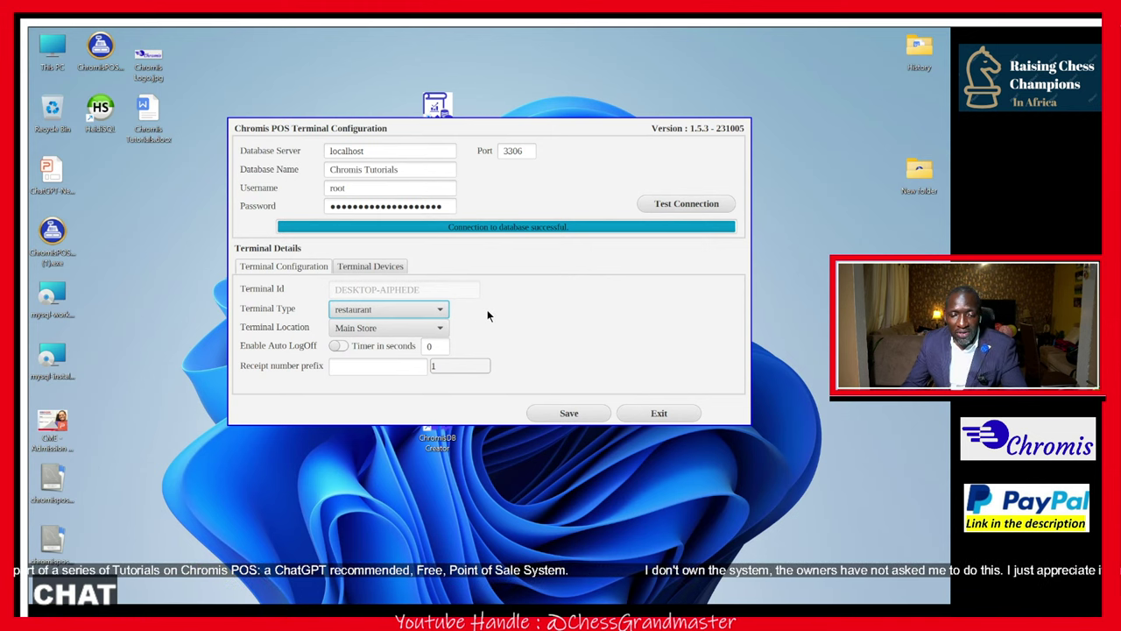
- Check the terminal location options, keep Main Store, and enable Auto LogOff
{"action": "left_click", "coordinate": [441, 328]}
{"action": "left_click", "coordinate": [441, 327]}
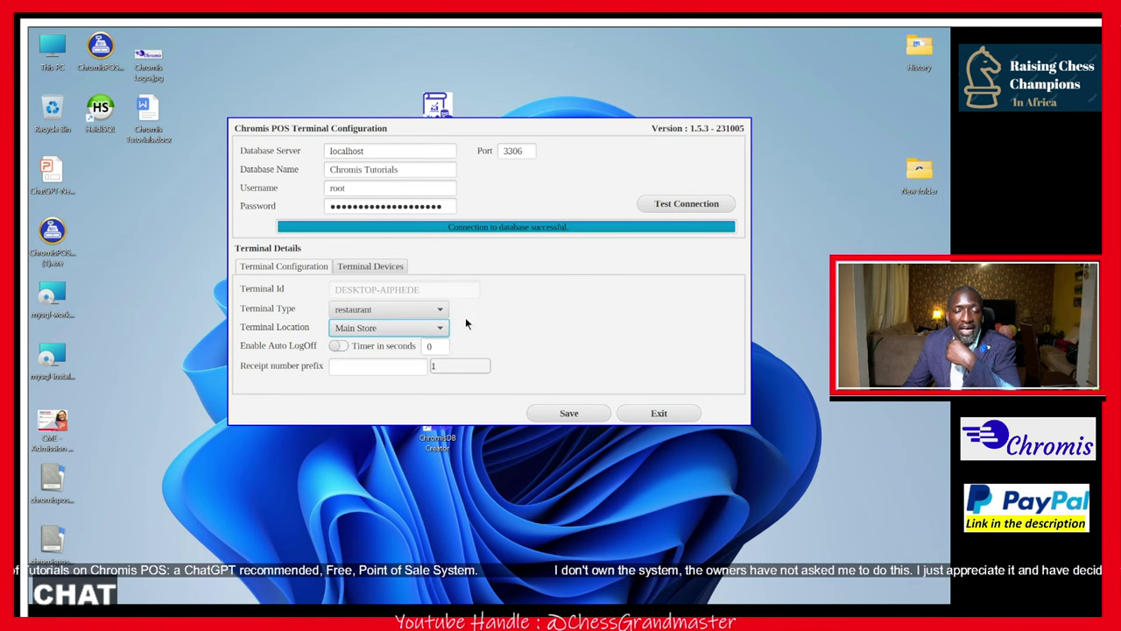
{"action": "left_click", "coordinate": [339, 346]}
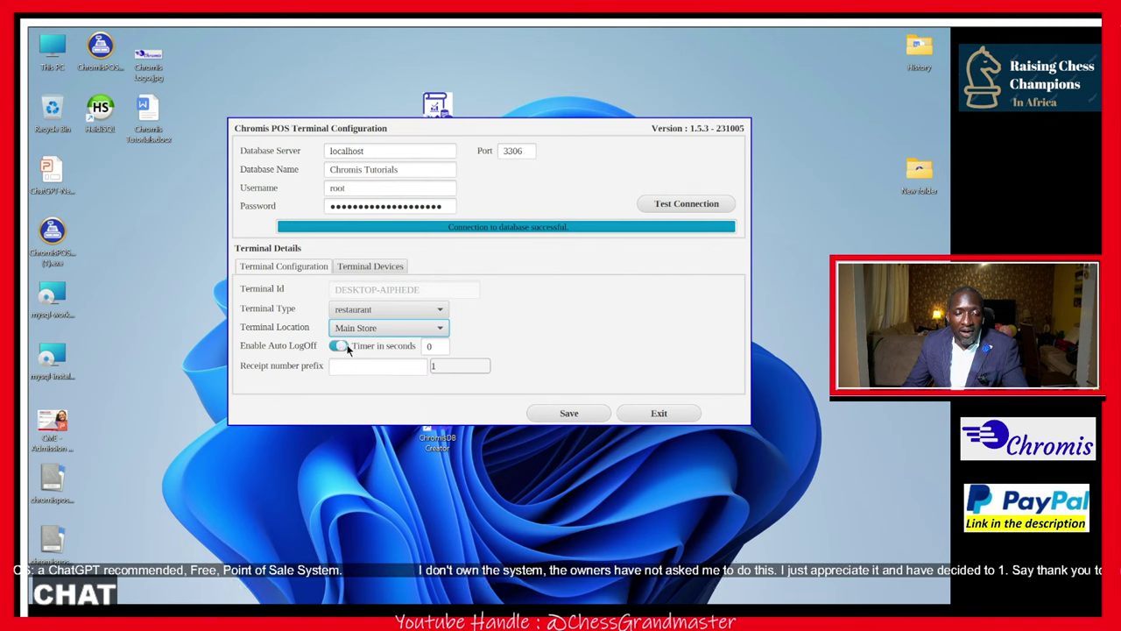
- Set the auto log-off timer to 180 seconds
{"action": "left_click", "coordinate": [443, 345]}
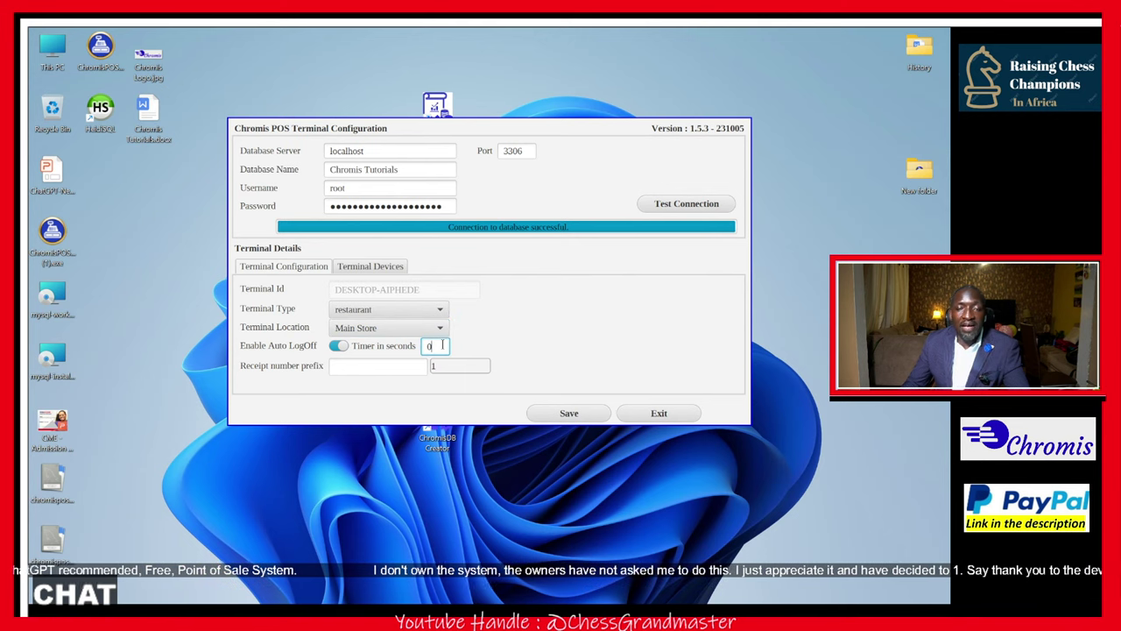
{"action": "key", "text": "BackSpace"}
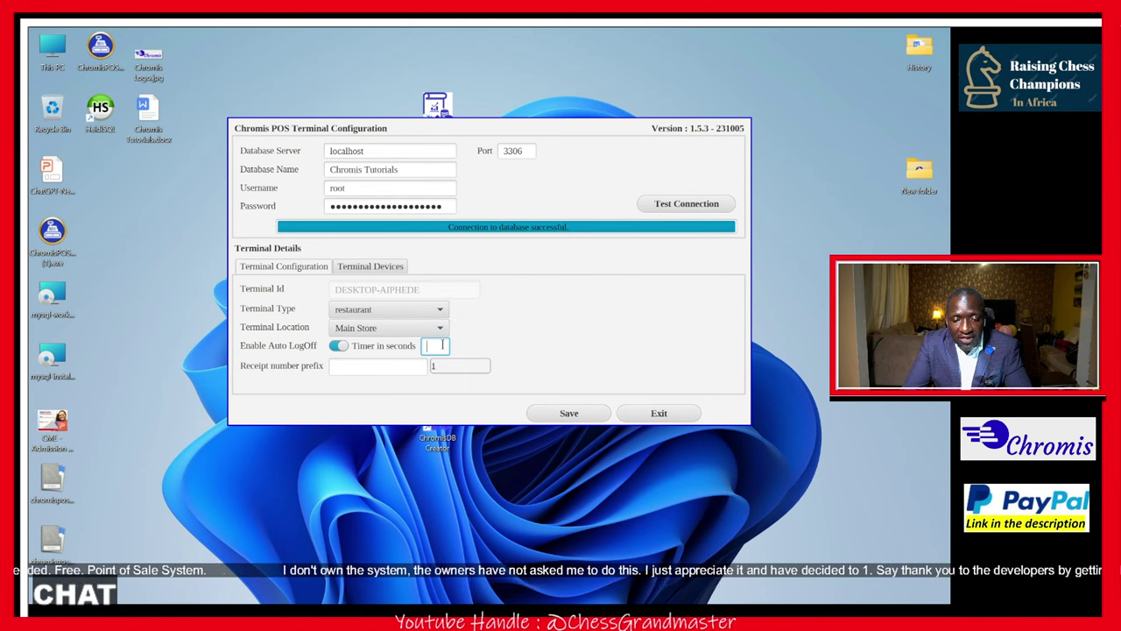
{"action": "type", "text": "1"}
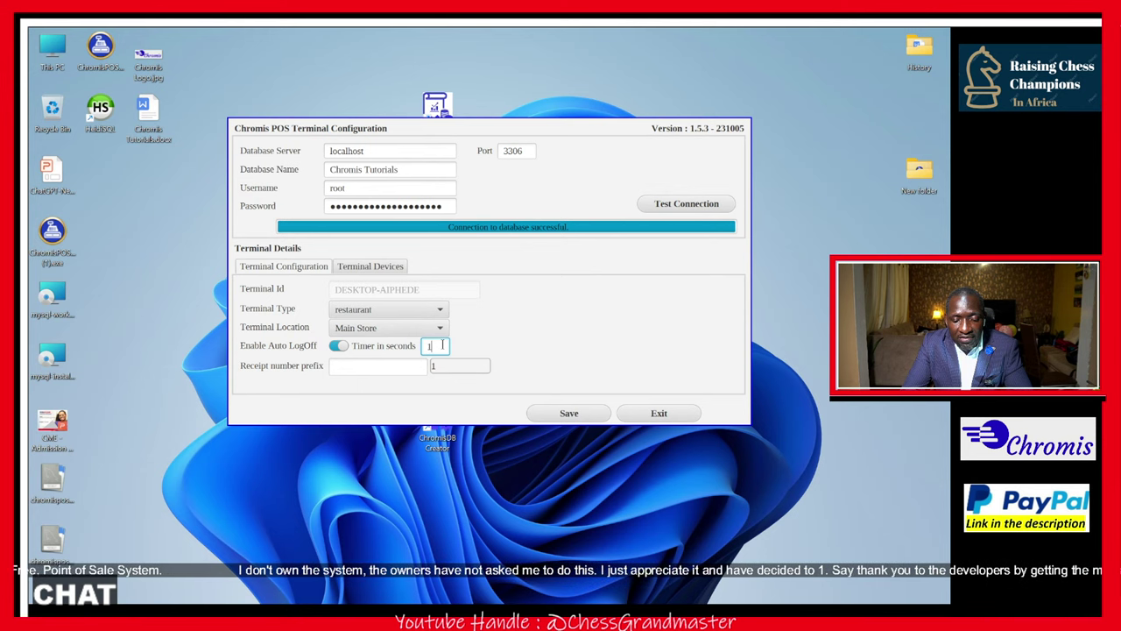
{"action": "type", "text": "80"}
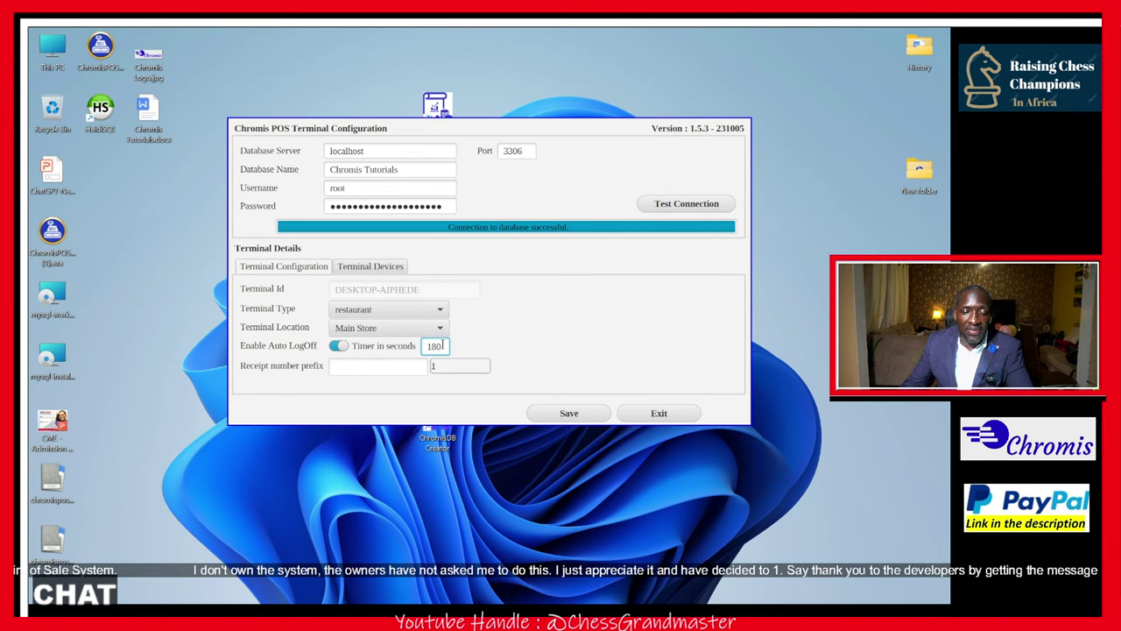
{"action": "key", "text": "Tab"}
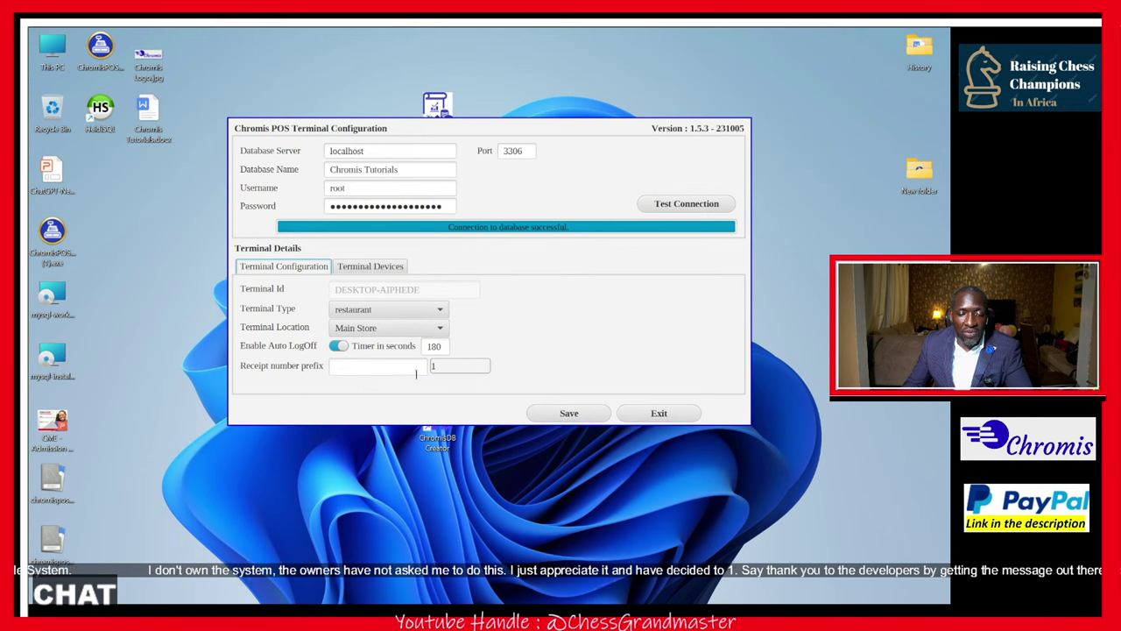
- Set the receipt number prefix to CYT
{"action": "left_click", "coordinate": [389, 370]}
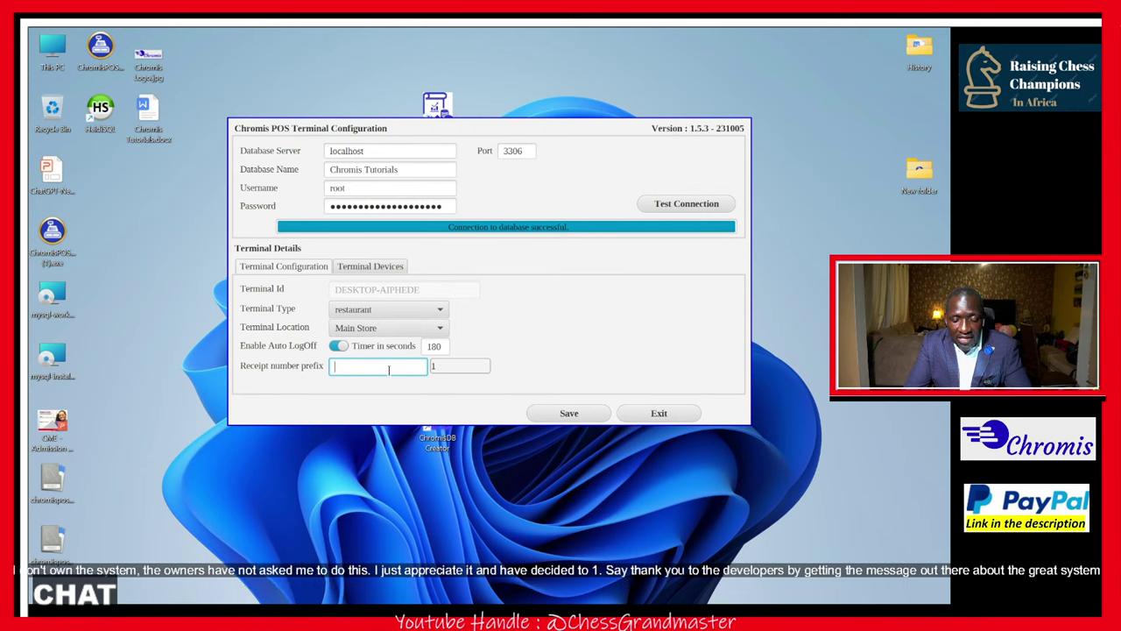
{"action": "type", "text": "C"}
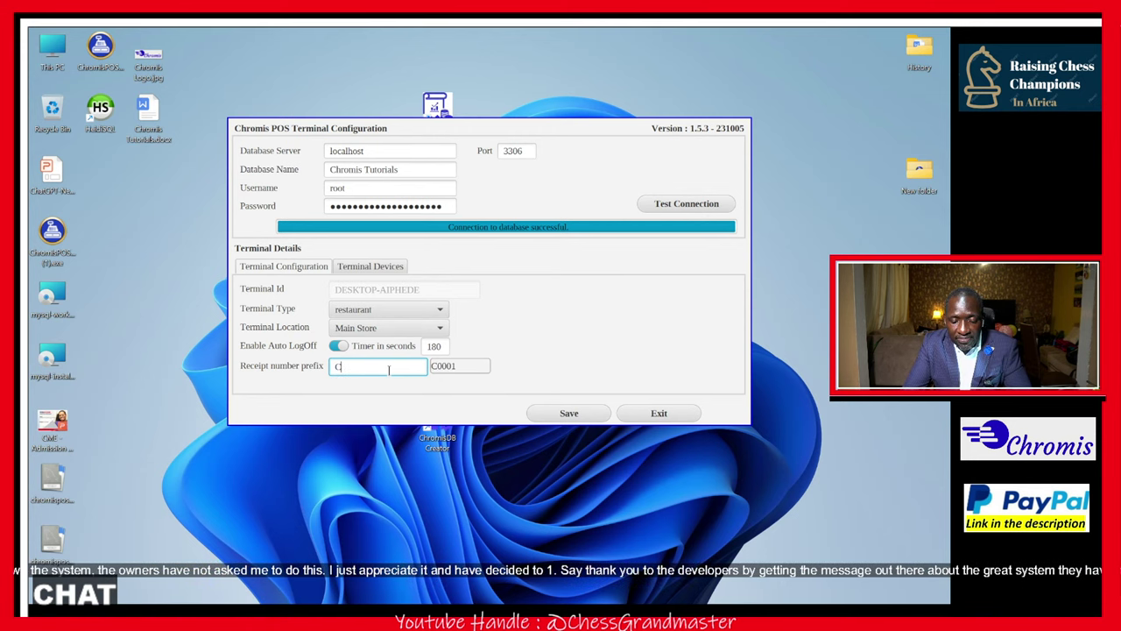
{"action": "type", "text": "YT"}
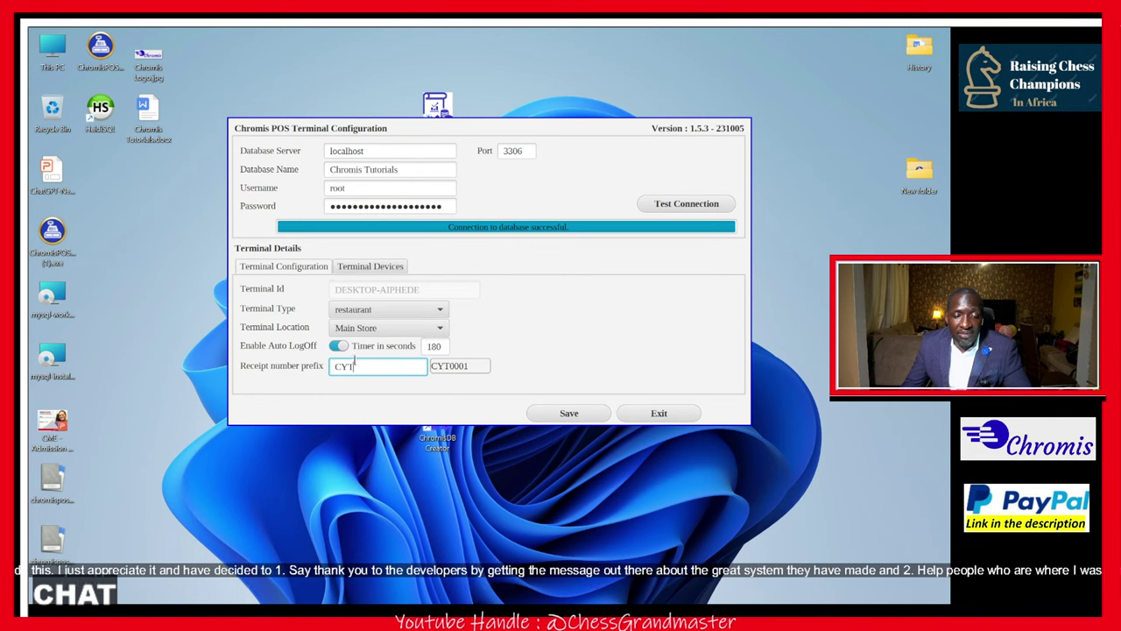
{"action": "left_click_drag", "start_coordinate": [363, 366], "coordinate": [333, 367]}
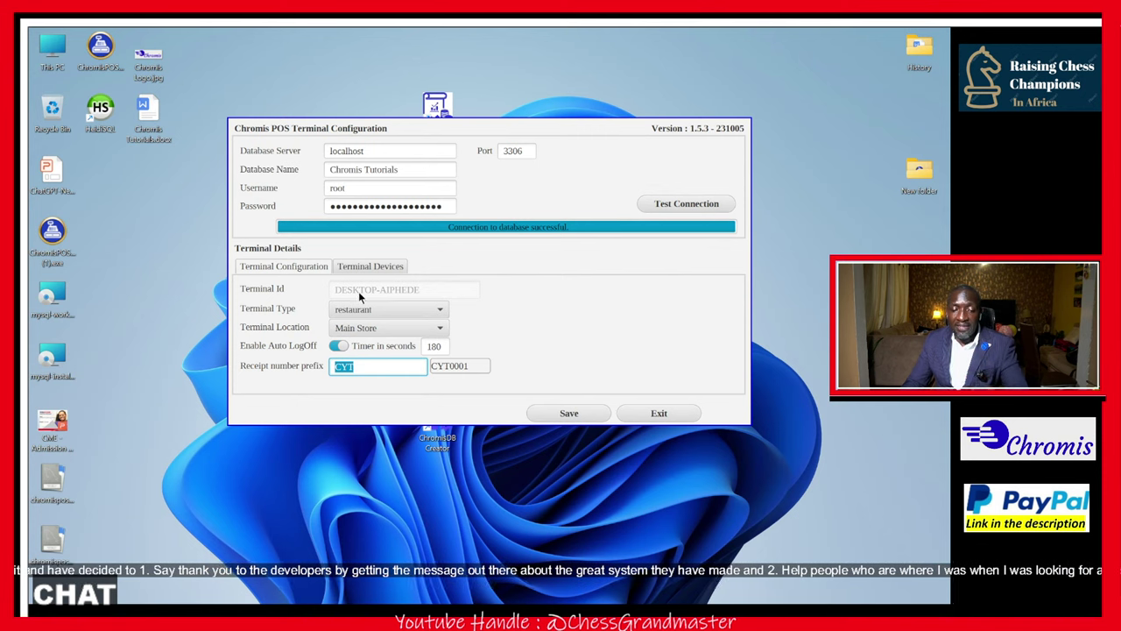
- Review the receipt printer's type and device options in the terminal devices, keeping printer and Microsoft Print to PDF
{"action": "left_click", "coordinate": [371, 268]}
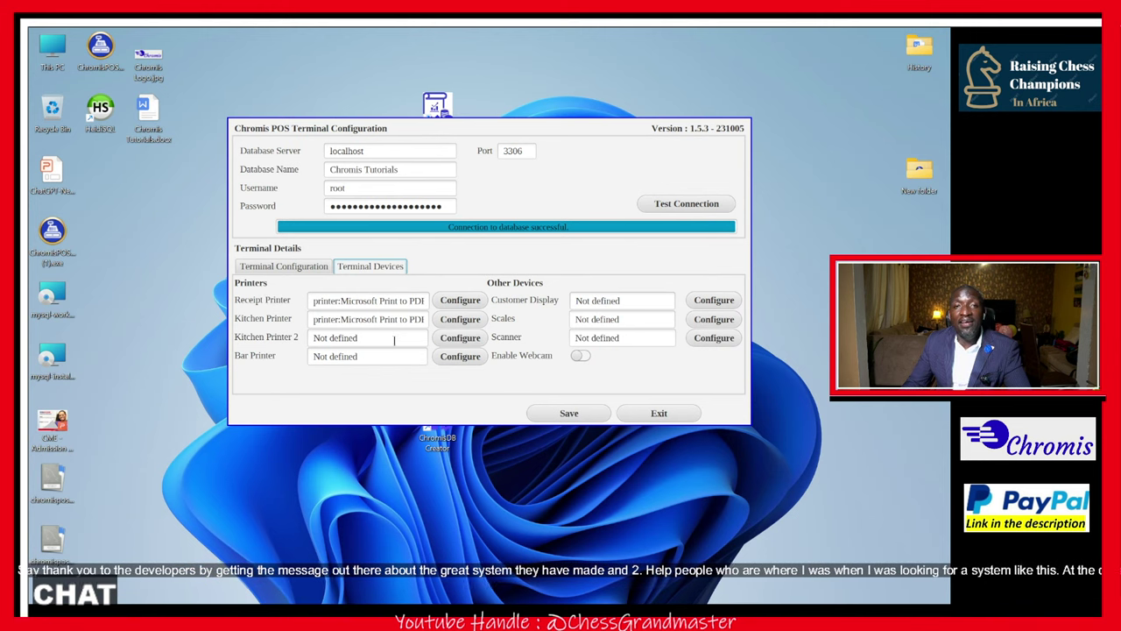
{"action": "left_click", "coordinate": [452, 301]}
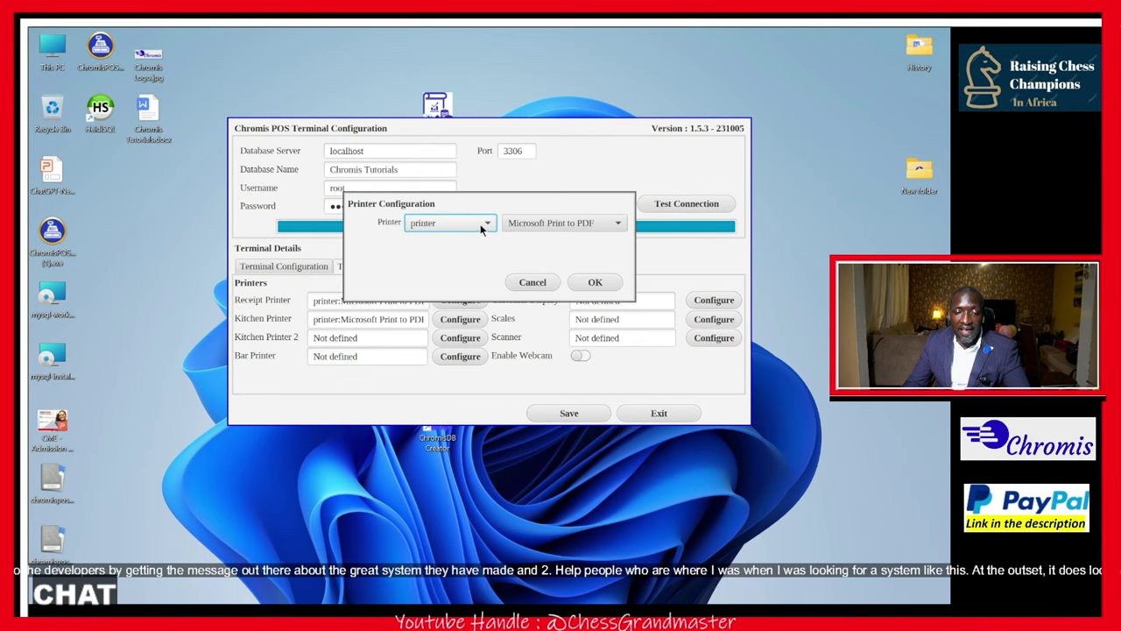
{"action": "left_click", "coordinate": [488, 223]}
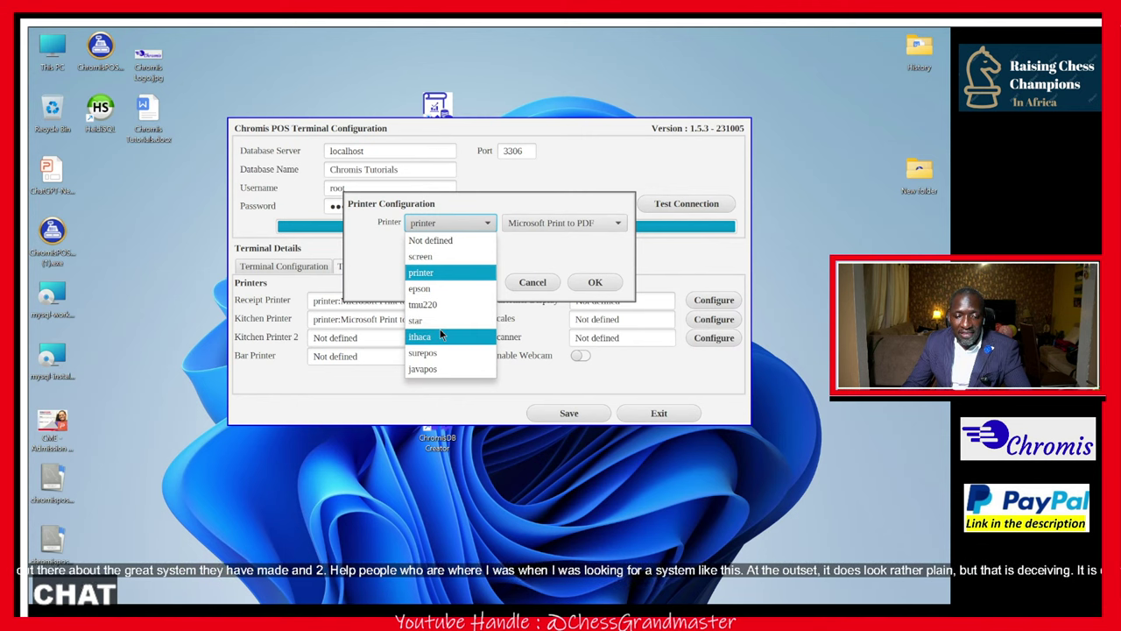
{"action": "left_click", "coordinate": [441, 274]}
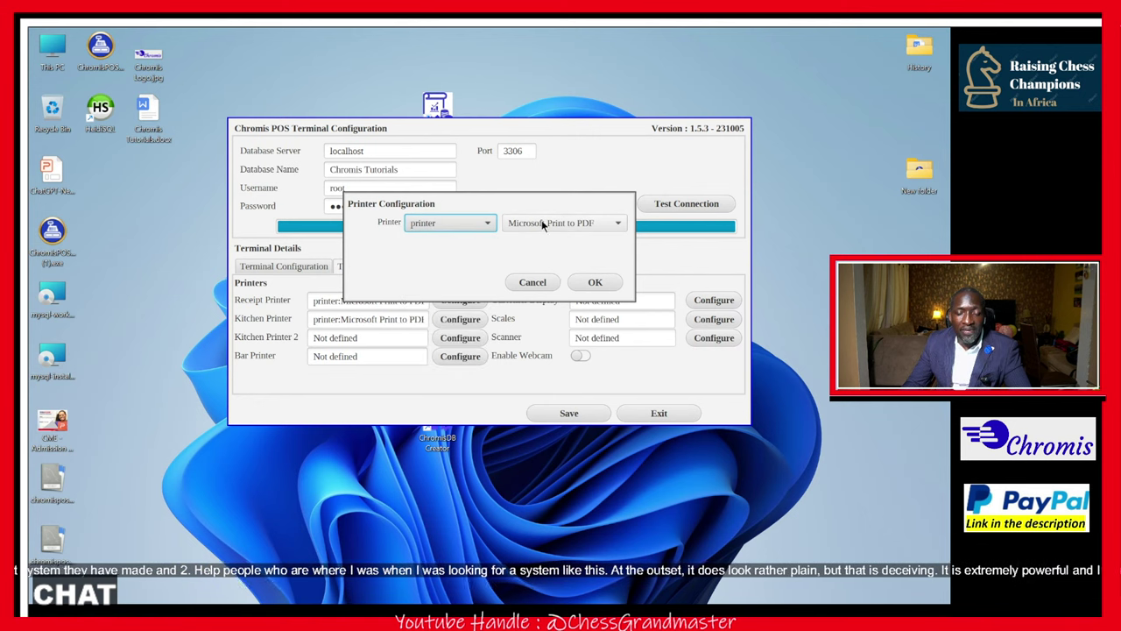
{"action": "left_click", "coordinate": [609, 225]}
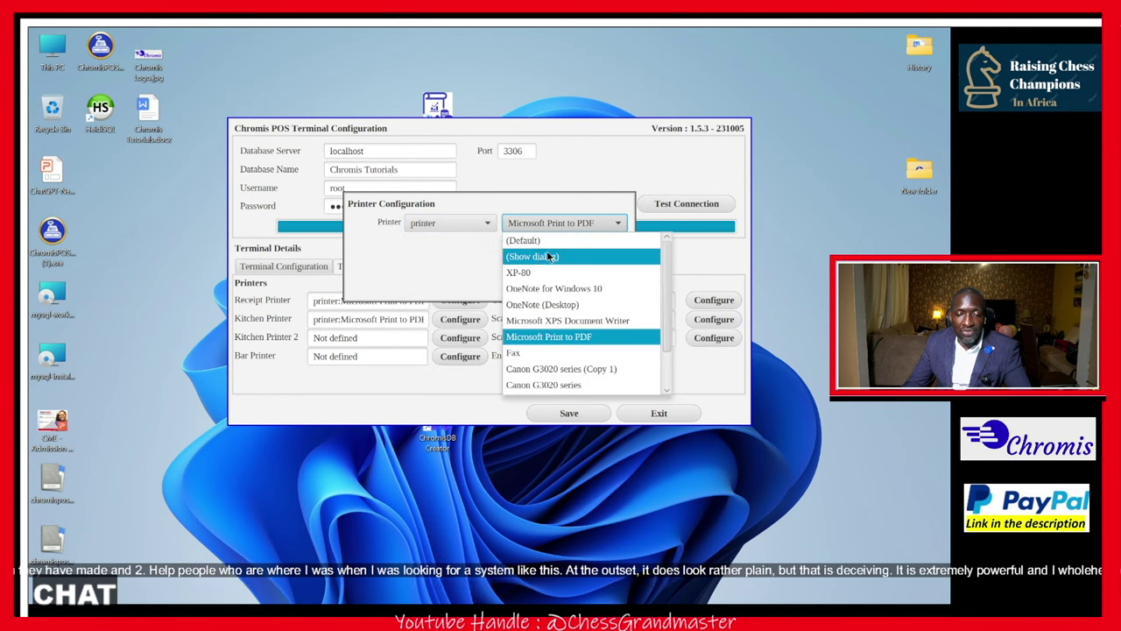
{"action": "left_click", "coordinate": [549, 342]}
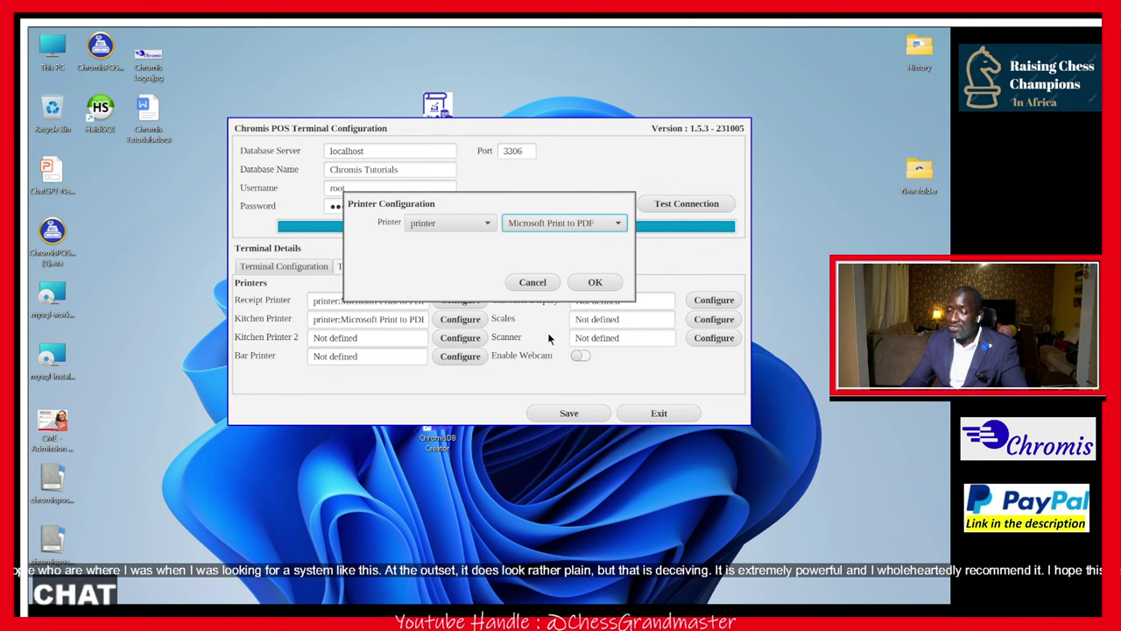
{"action": "left_click", "coordinate": [593, 283]}
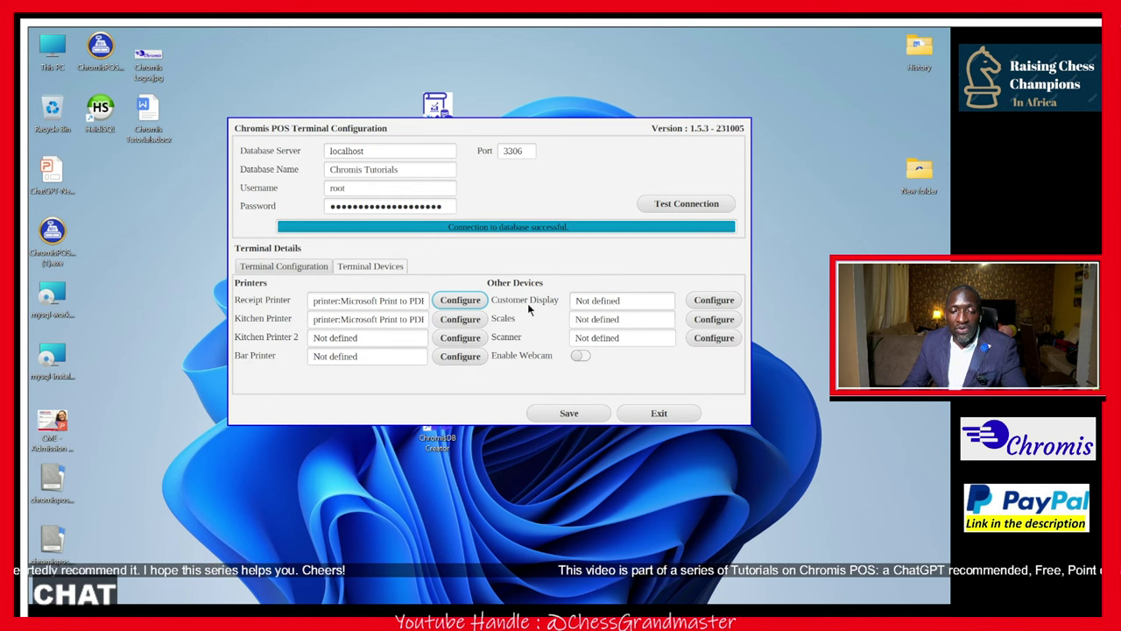
- Review the available customer display types and cancel without choosing one
{"action": "left_click", "coordinate": [705, 300]}
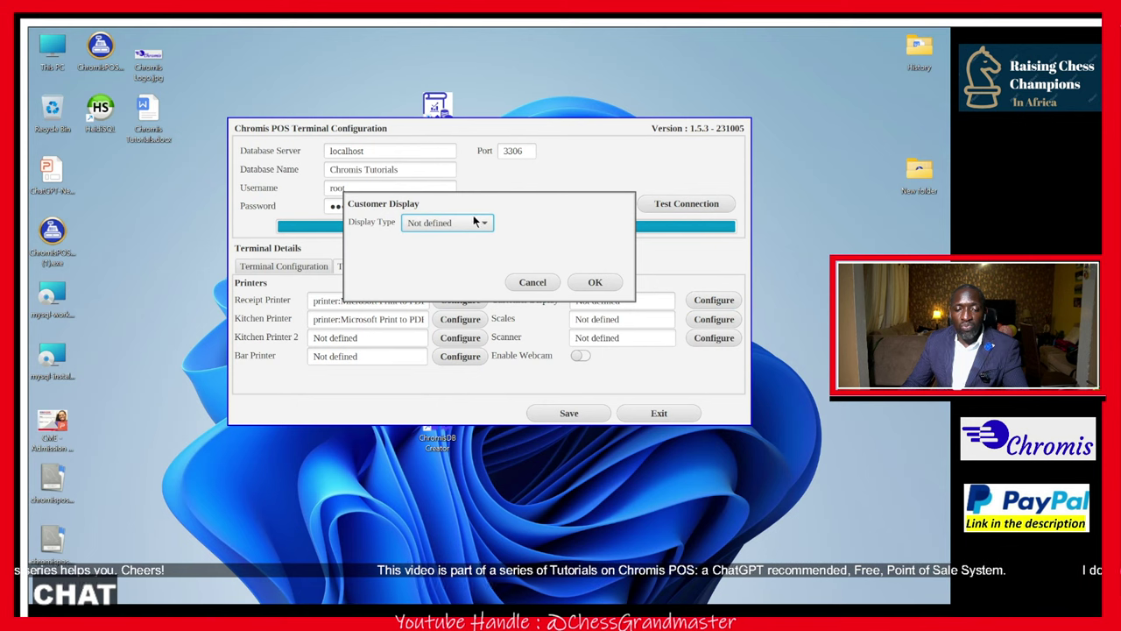
{"action": "left_click", "coordinate": [474, 222]}
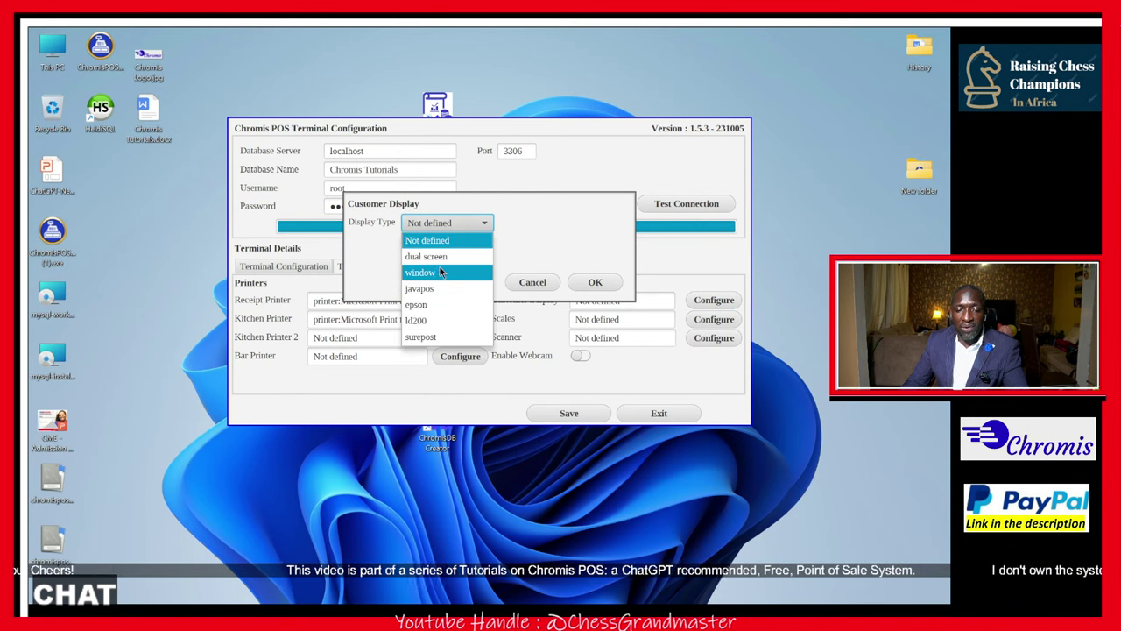
{"action": "left_click", "coordinate": [485, 223]}
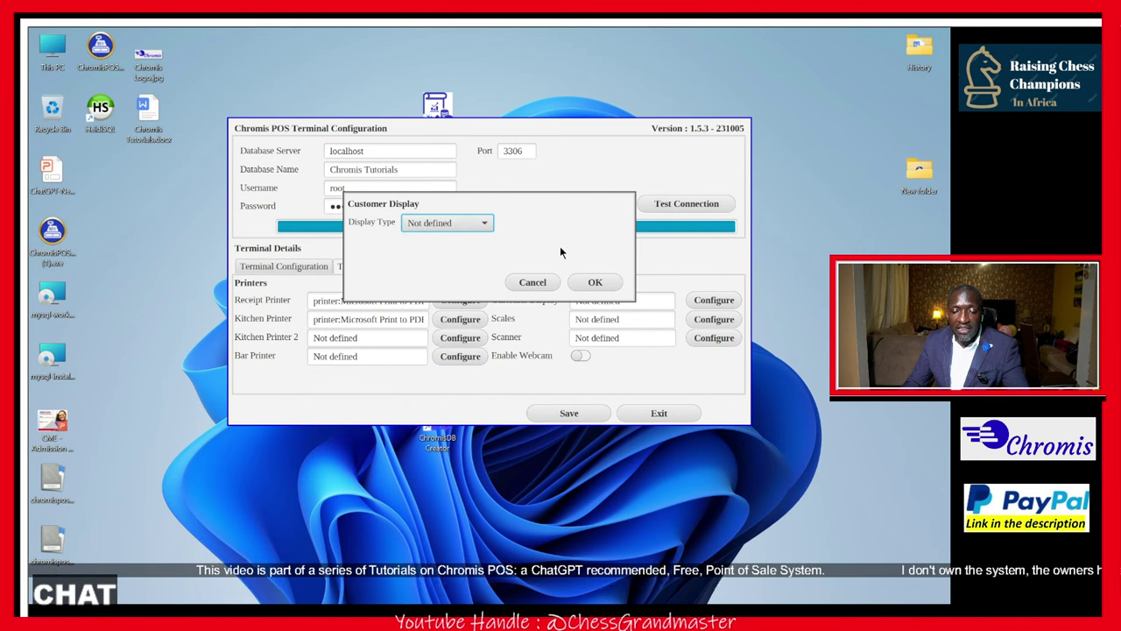
{"action": "left_click", "coordinate": [540, 284]}
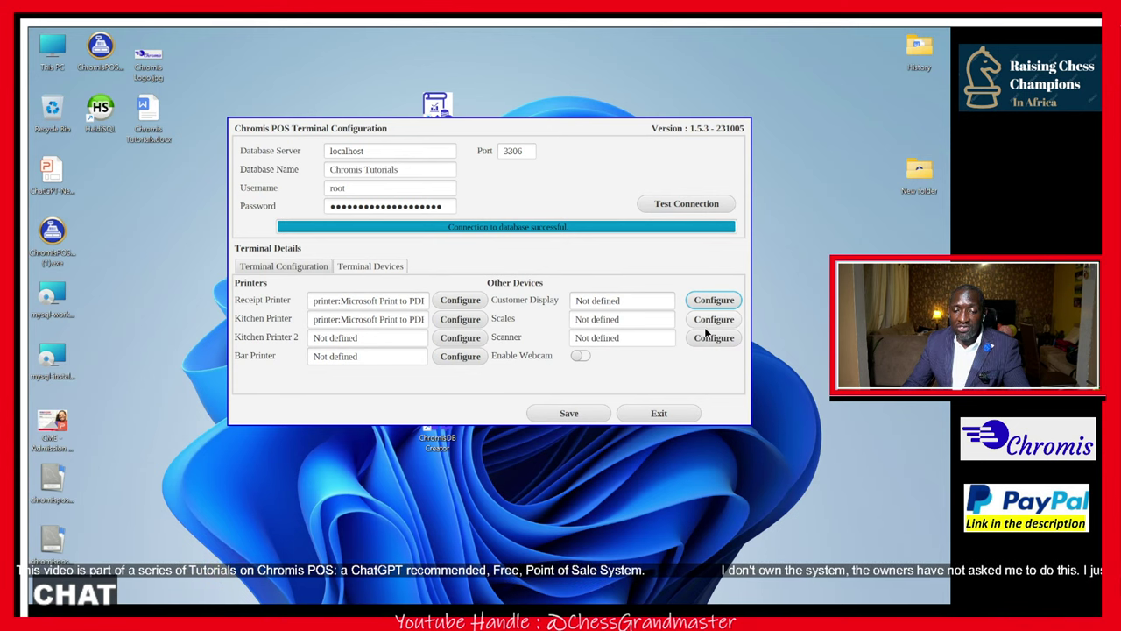
{"action": "left_click", "coordinate": [582, 357]}
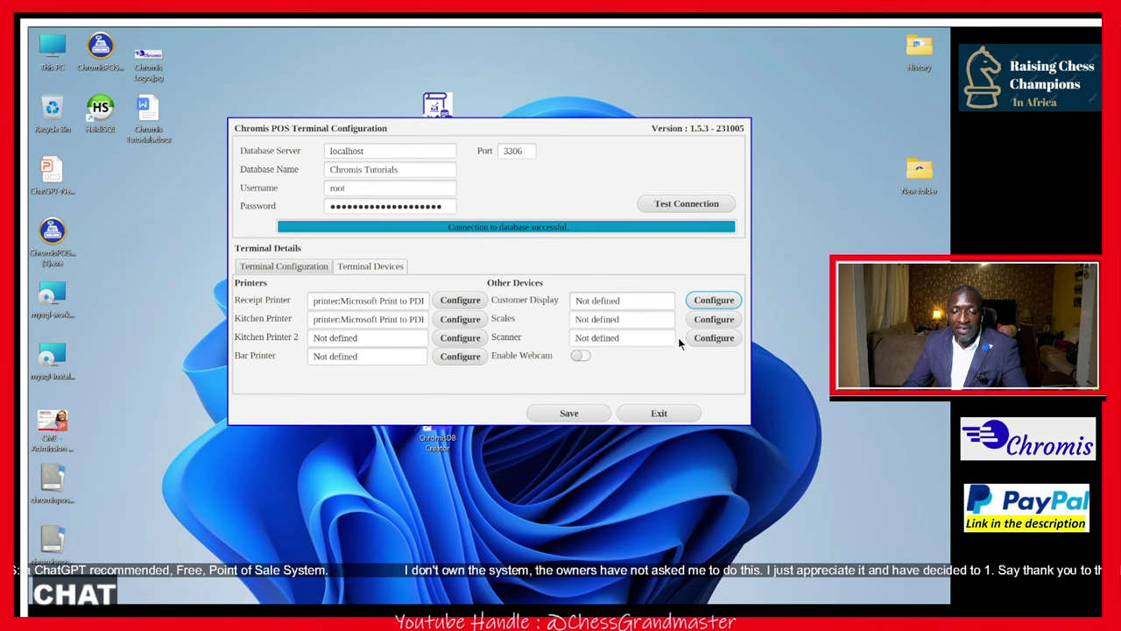
- Exit the terminal configuration without saving the changed settings
{"action": "left_click", "coordinate": [649, 420]}
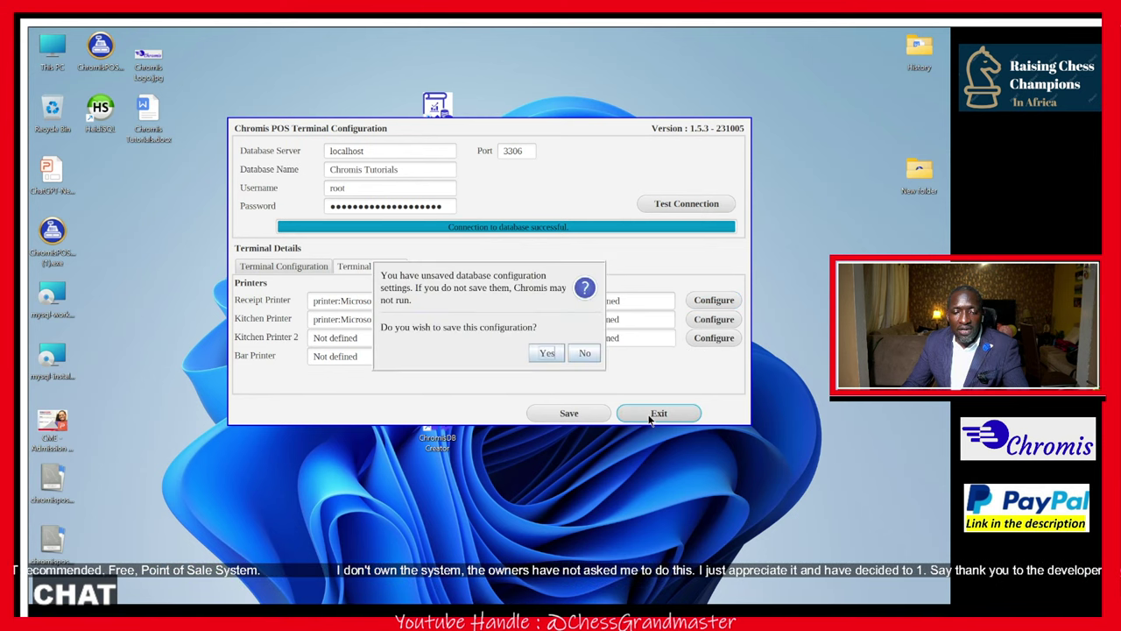
{"action": "left_click", "coordinate": [548, 353]}
{"action": "left_click", "coordinate": [581, 355]}
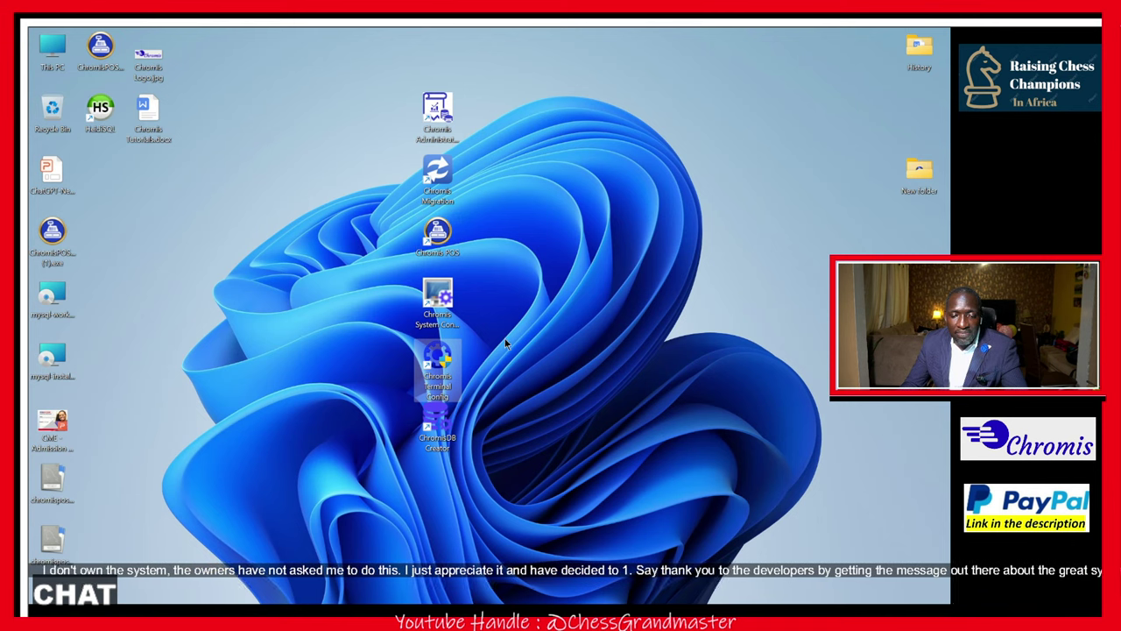
- Launch Chromis System Configuration from the desktop and set the colour scheme to Graphite
{"action": "left_click", "coordinate": [436, 360]}
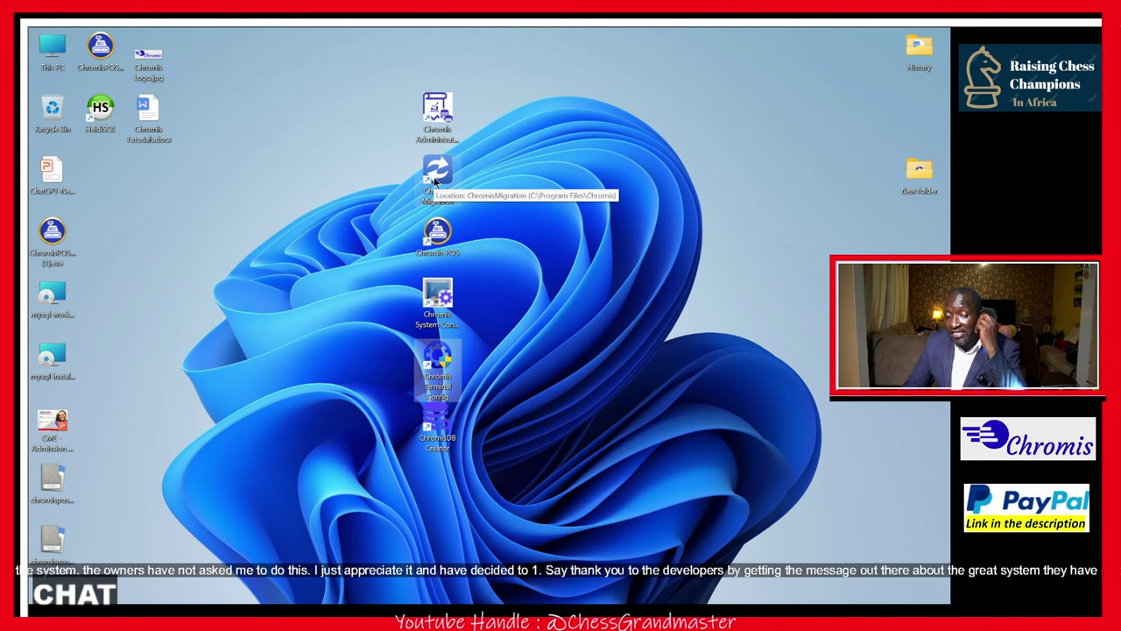
{"action": "left_click", "coordinate": [450, 302]}
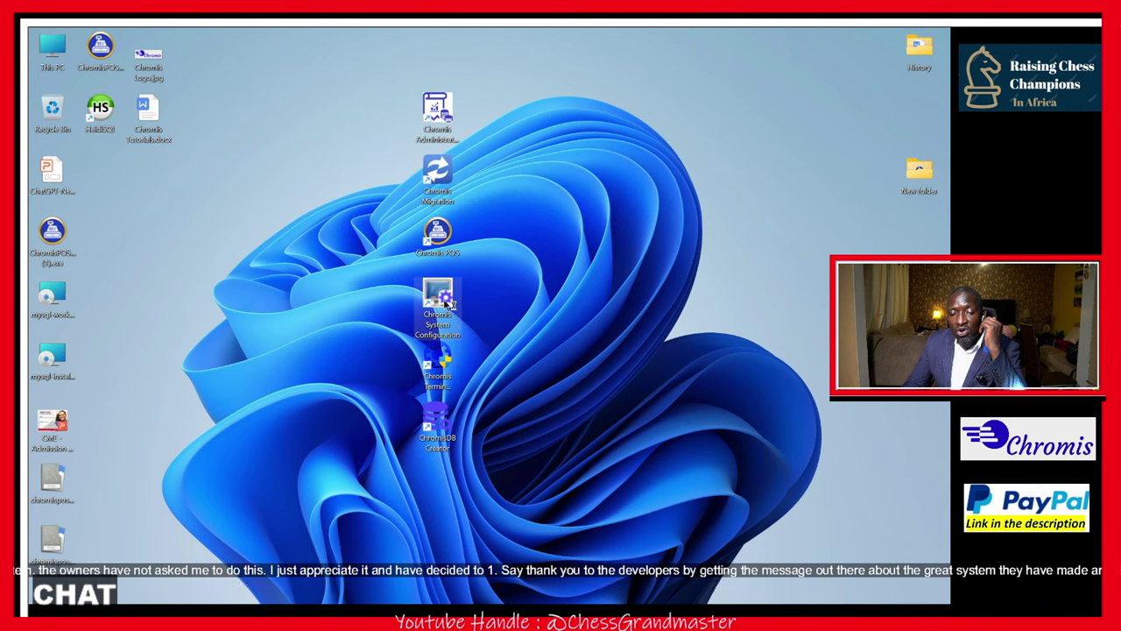
{"action": "double_click", "coordinate": [450, 302]}
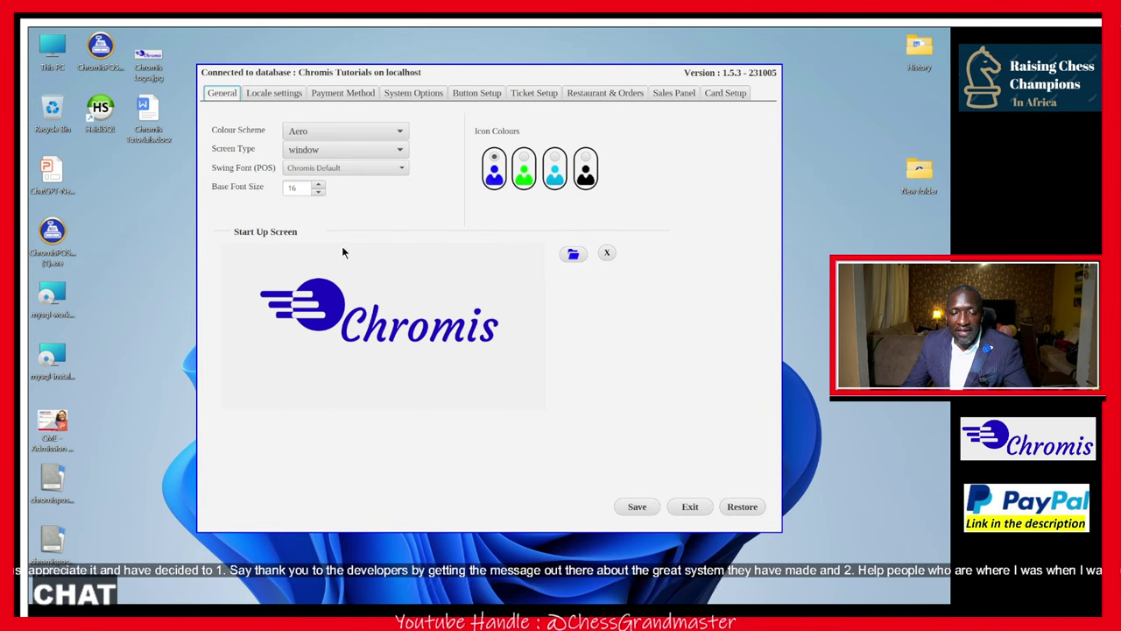
{"action": "left_click", "coordinate": [358, 132]}
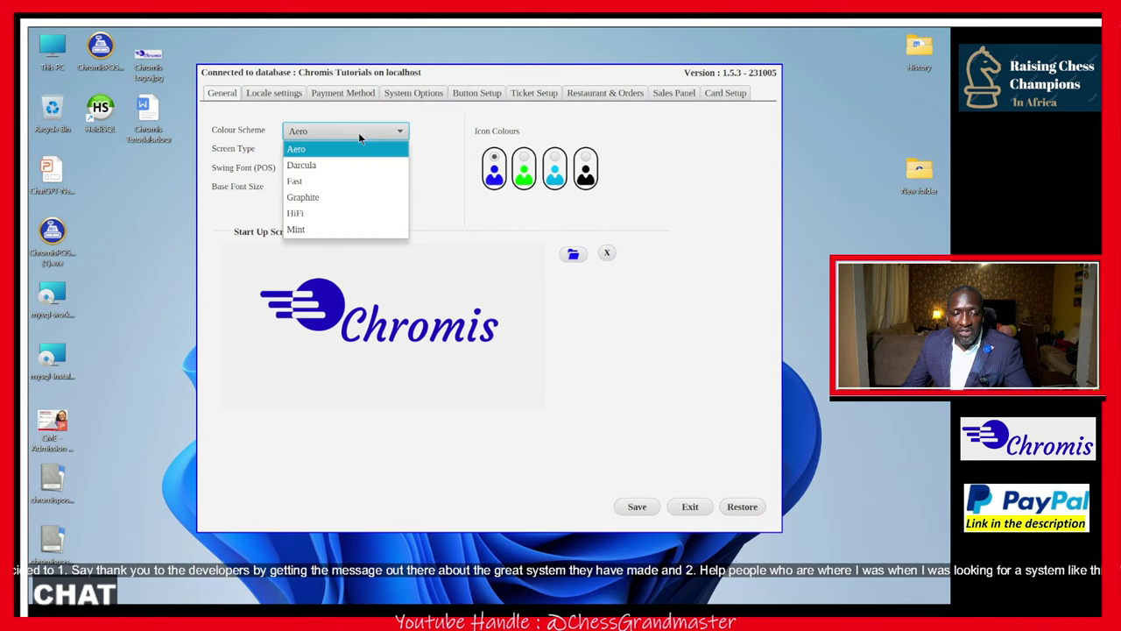
{"action": "left_click", "coordinate": [329, 197]}
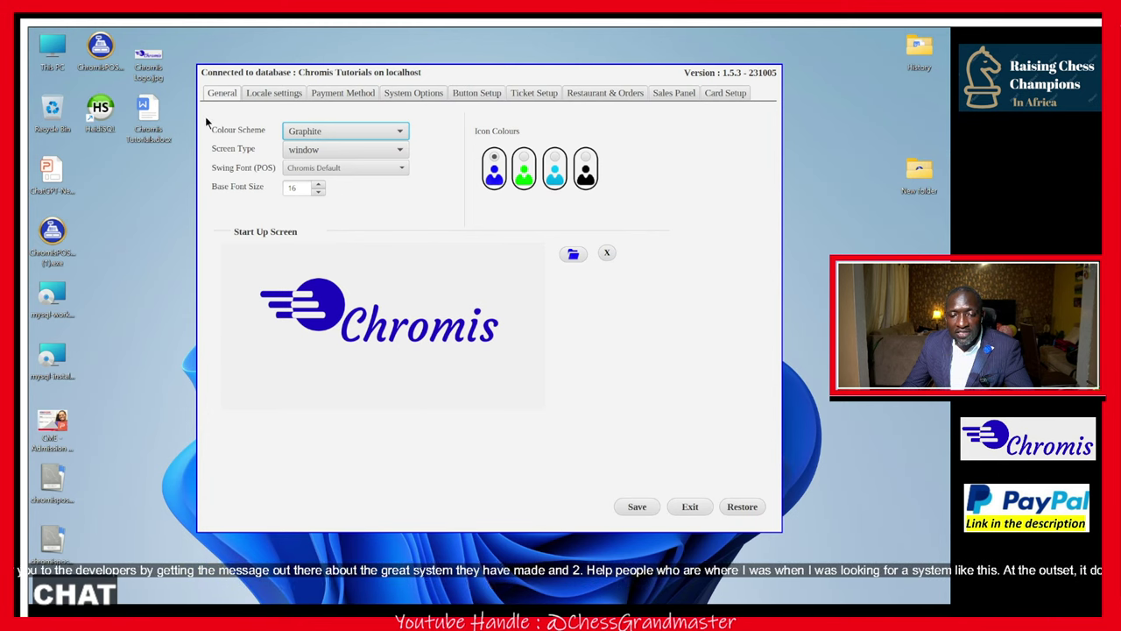
- Set the currency format to #0.00 in the locale settings
{"action": "left_click", "coordinate": [282, 98]}
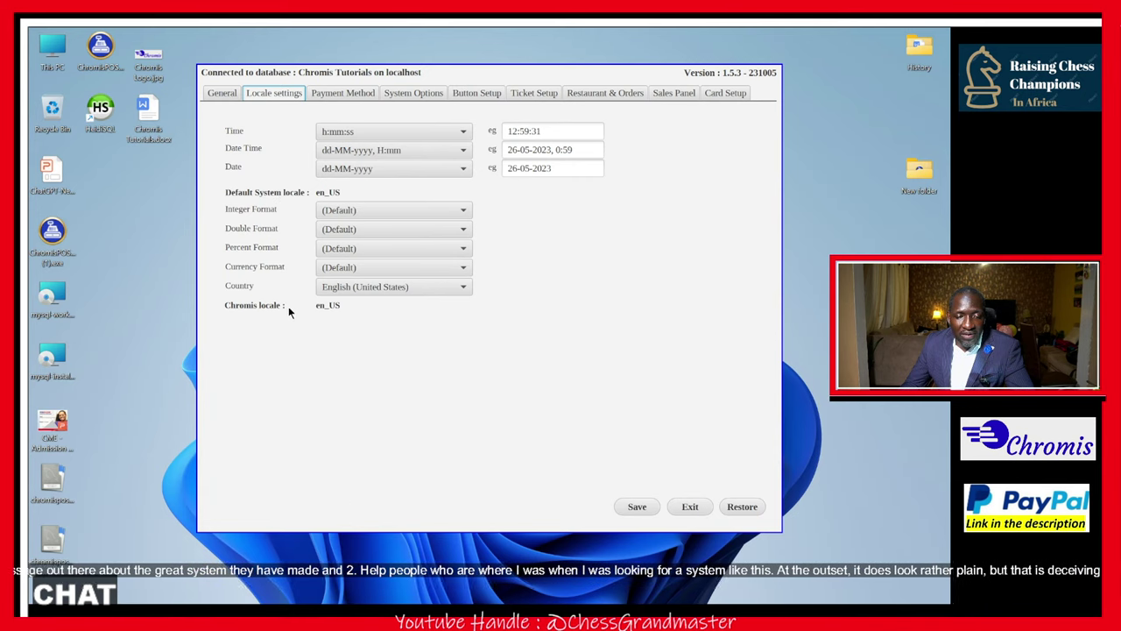
{"action": "left_click", "coordinate": [389, 269]}
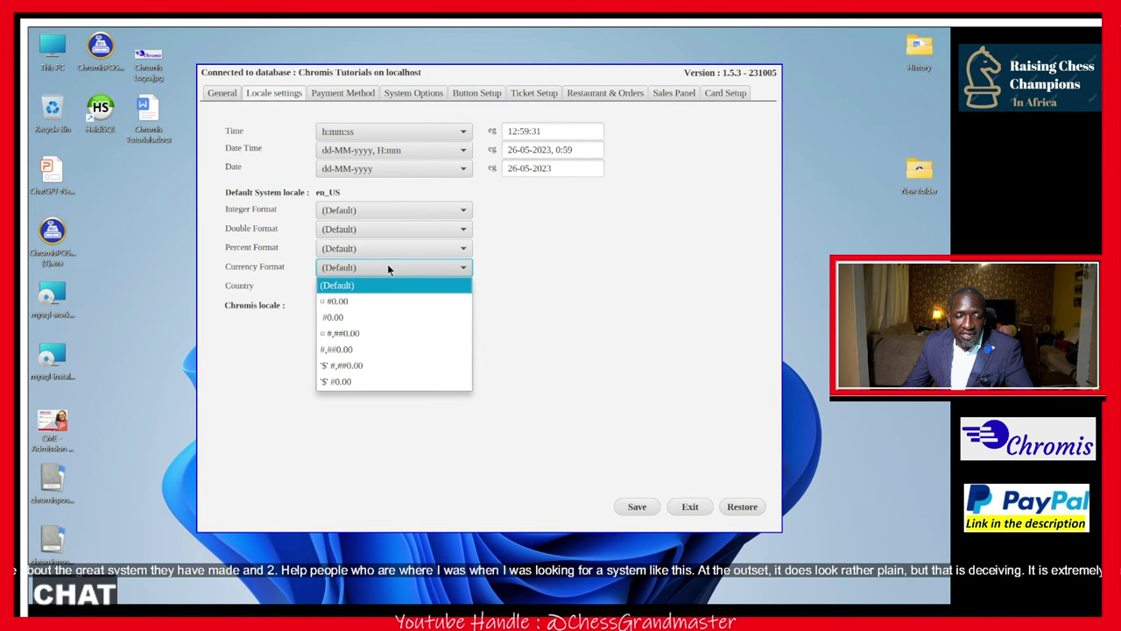
{"action": "left_click", "coordinate": [371, 321]}
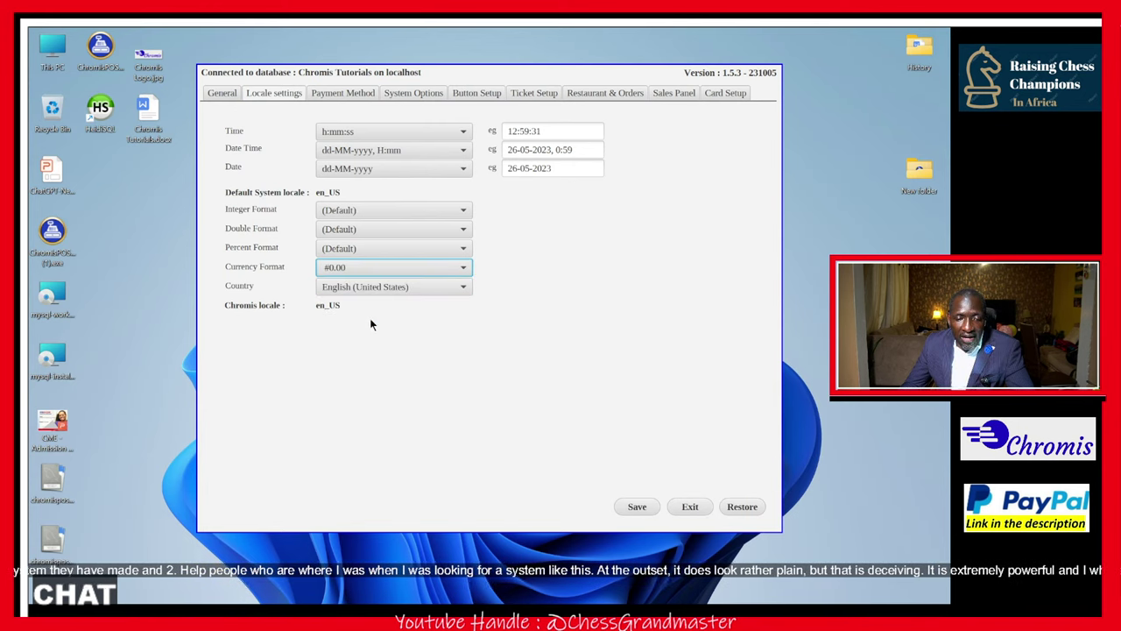
{"action": "left_click", "coordinate": [407, 290]}
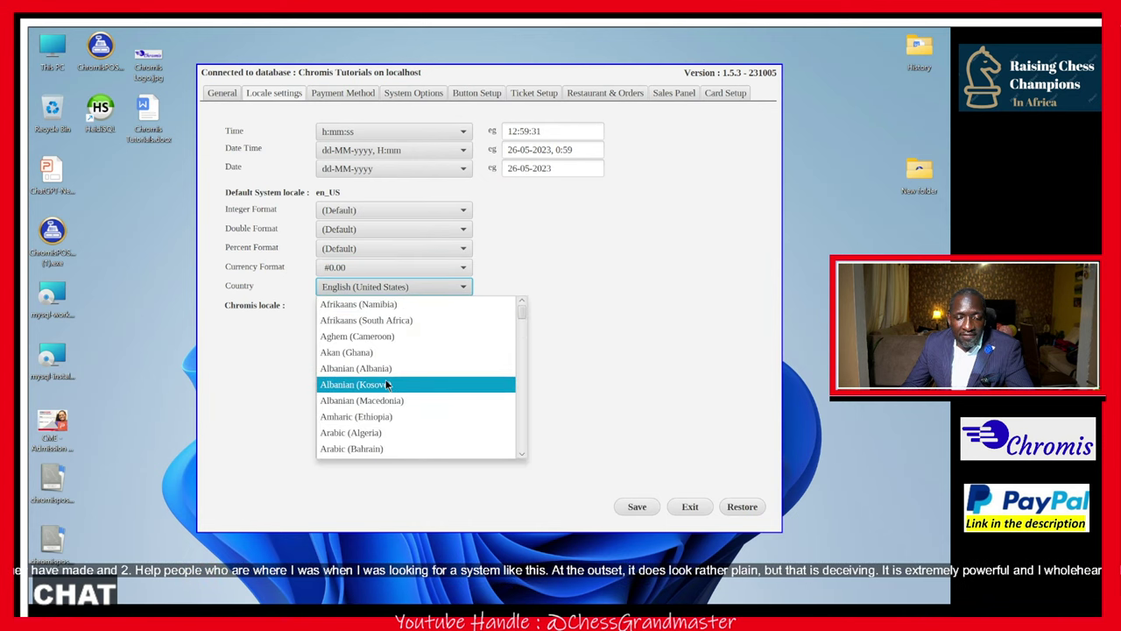
{"action": "scroll", "coordinate": [390, 377], "scroll_direction": "down", "scroll_amount": 10}
{"action": "scroll", "coordinate": [393, 386], "scroll_direction": "down", "scroll_amount": 20}
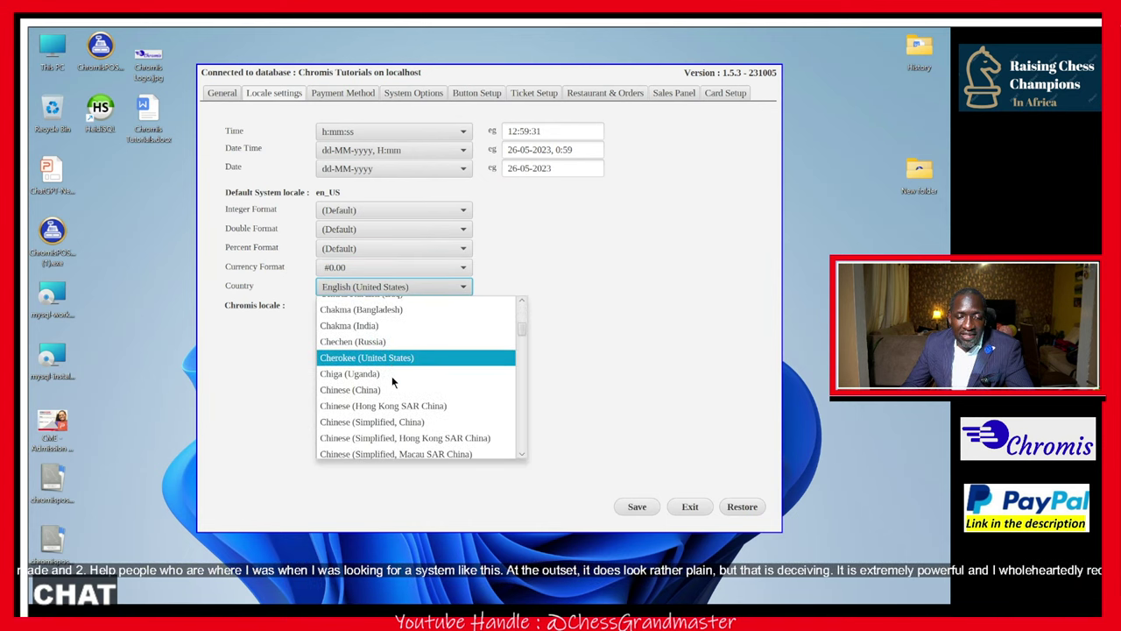
{"action": "scroll", "coordinate": [393, 379], "scroll_direction": "down", "scroll_amount": 15}
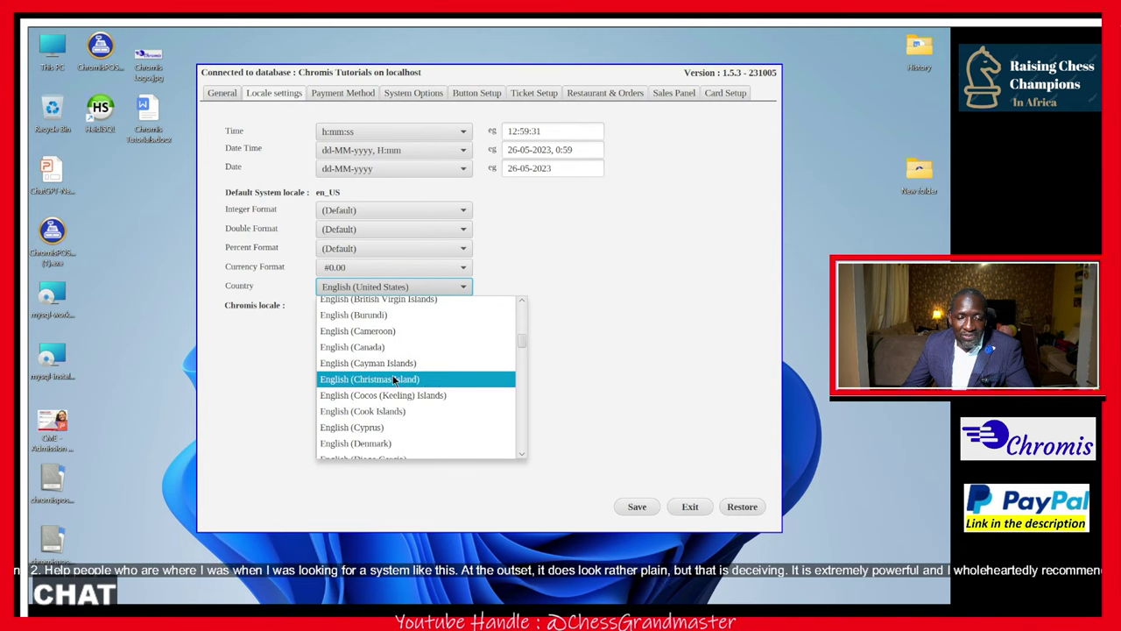
{"action": "scroll", "coordinate": [395, 379], "scroll_direction": "down", "scroll_amount": 20}
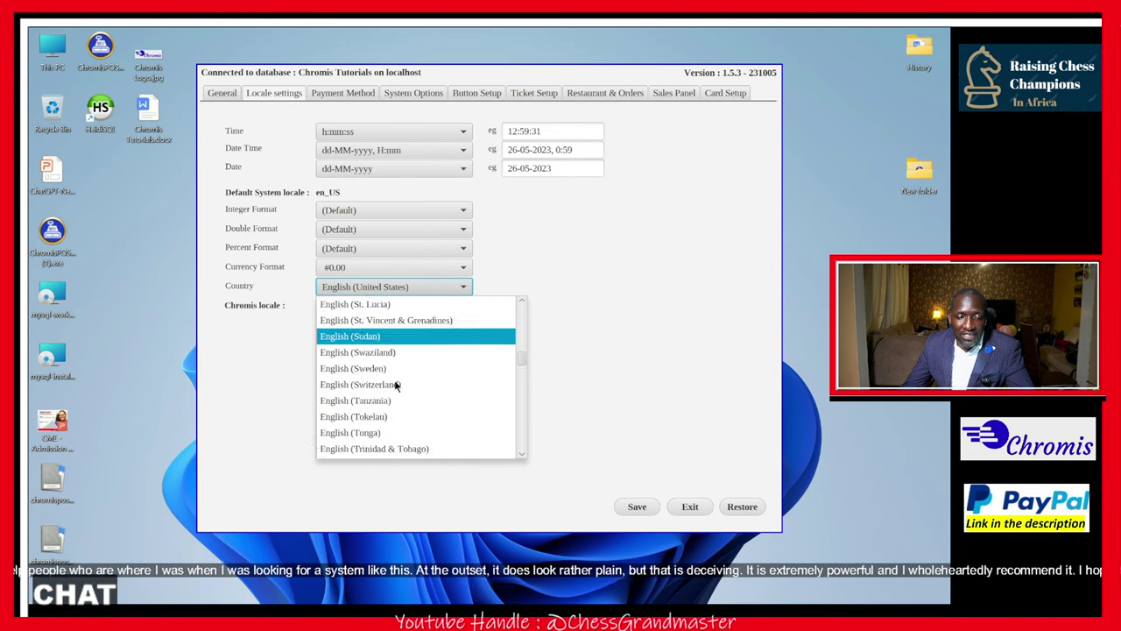
{"action": "scroll", "coordinate": [395, 382], "scroll_direction": "down", "scroll_amount": 20}
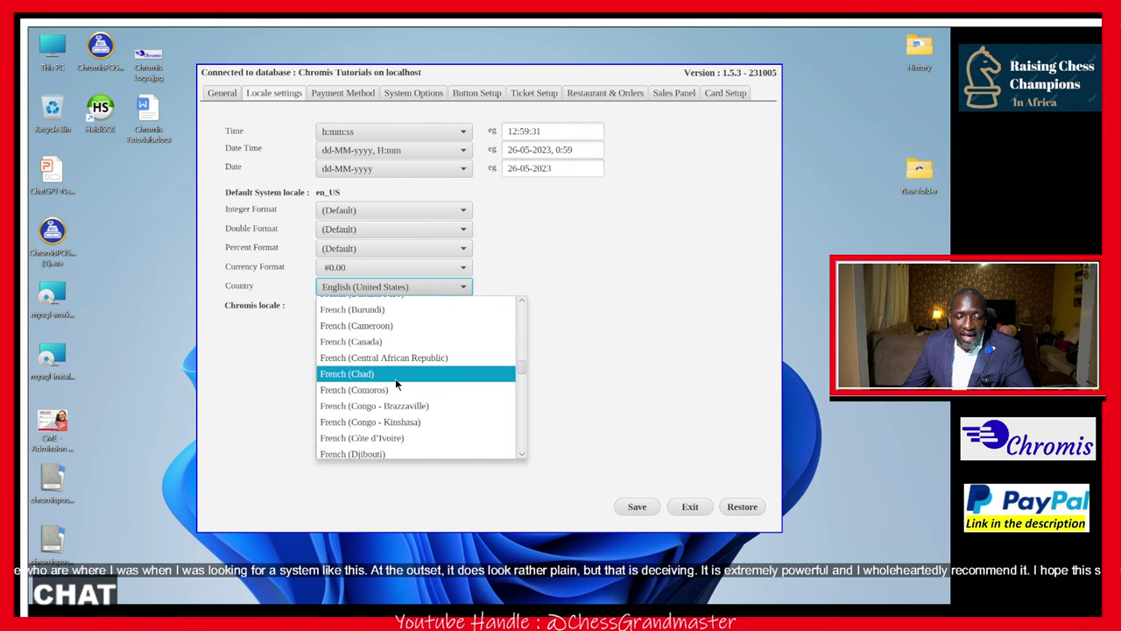
{"action": "scroll", "coordinate": [395, 383], "scroll_direction": "down", "scroll_amount": 20}
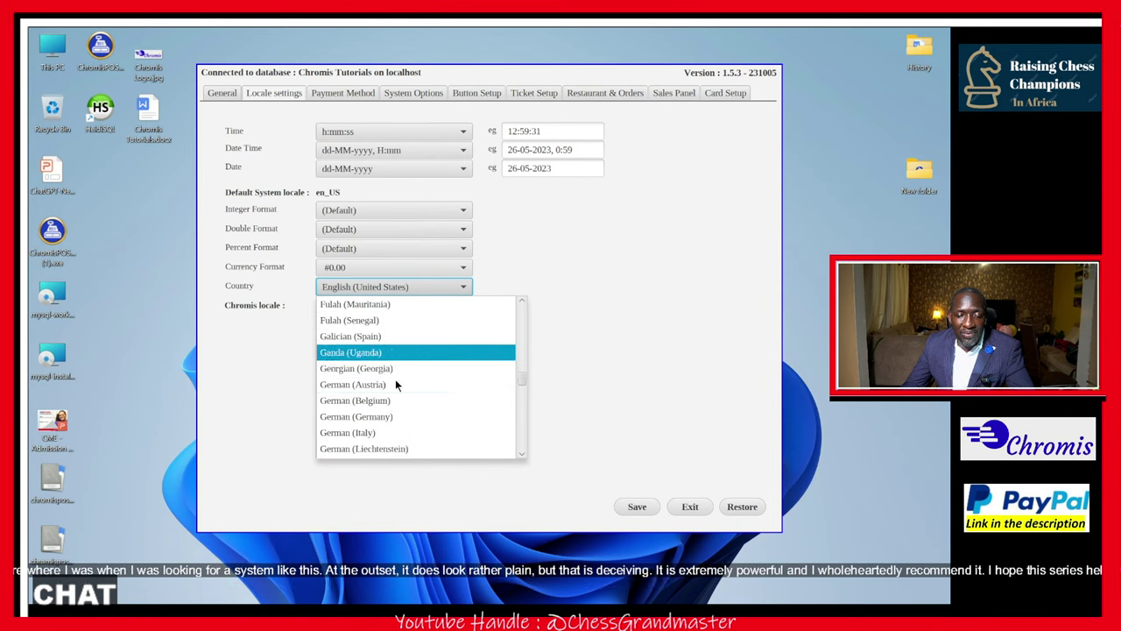
{"action": "scroll", "coordinate": [395, 383], "scroll_direction": "down", "scroll_amount": 20}
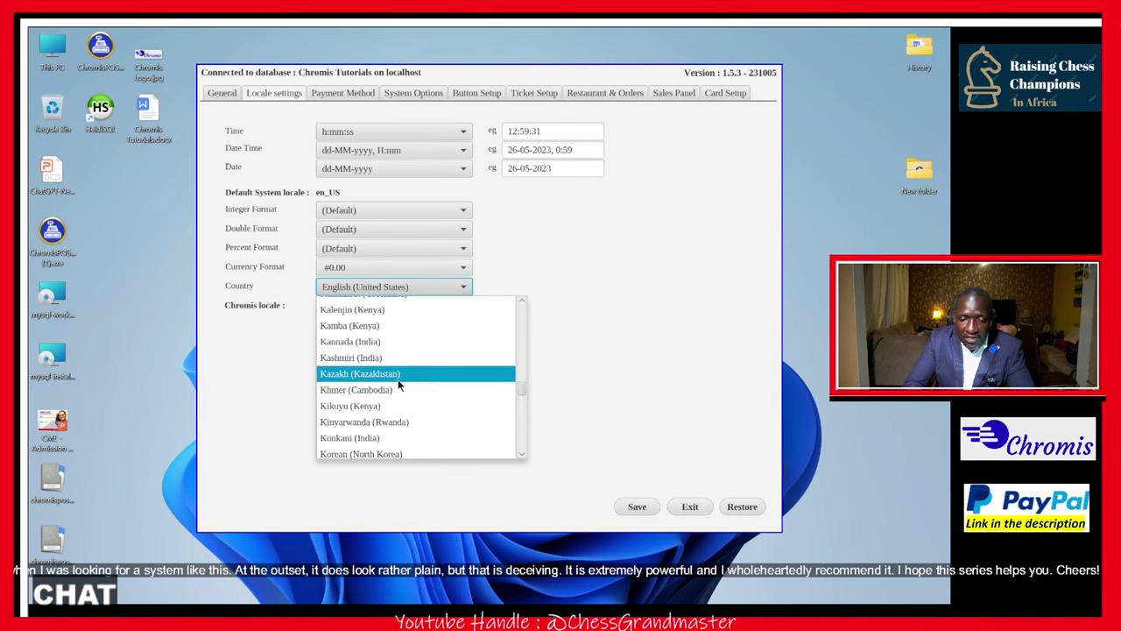
{"action": "key", "text": "u"}
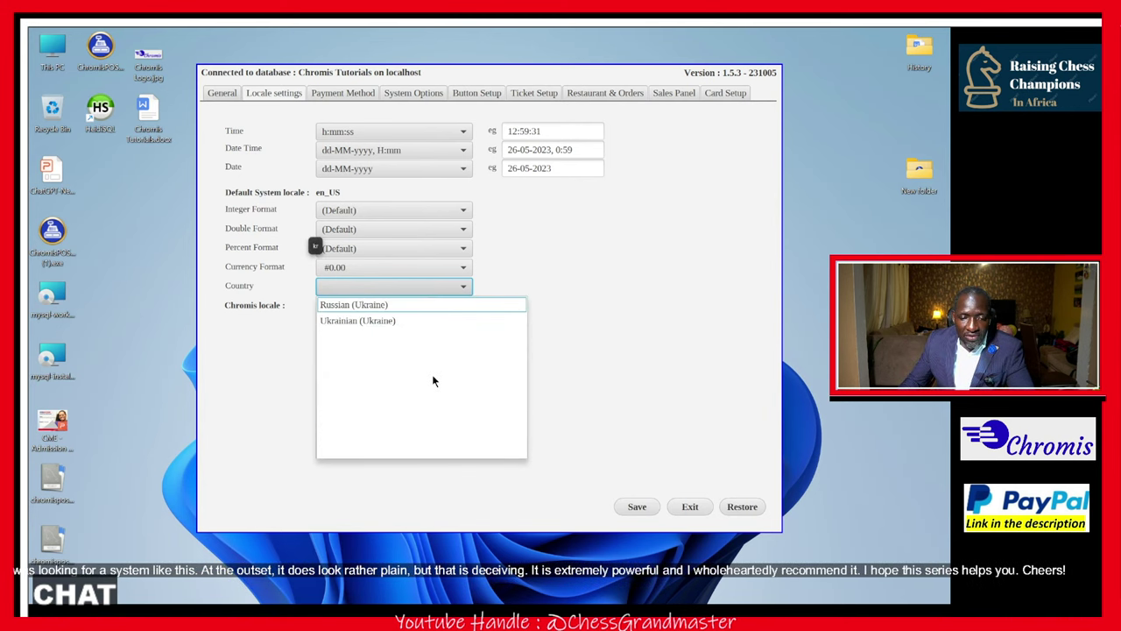
{"action": "left_click", "coordinate": [394, 304]}
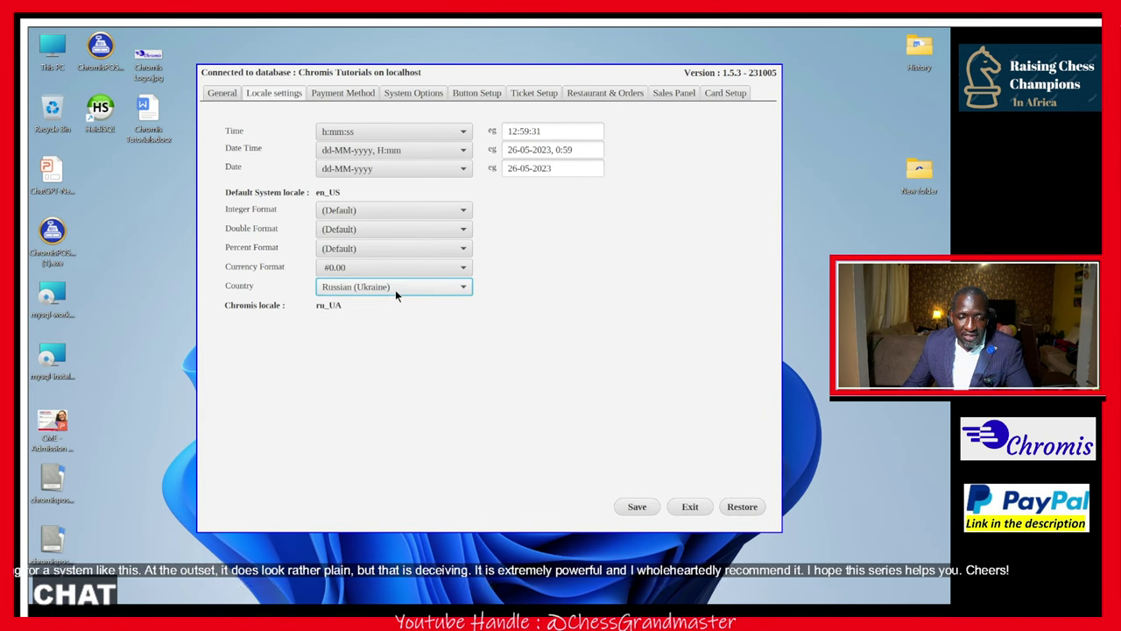
- Set the country in the locale settings to Swahili (Kenya)
{"action": "left_click", "coordinate": [395, 289]}
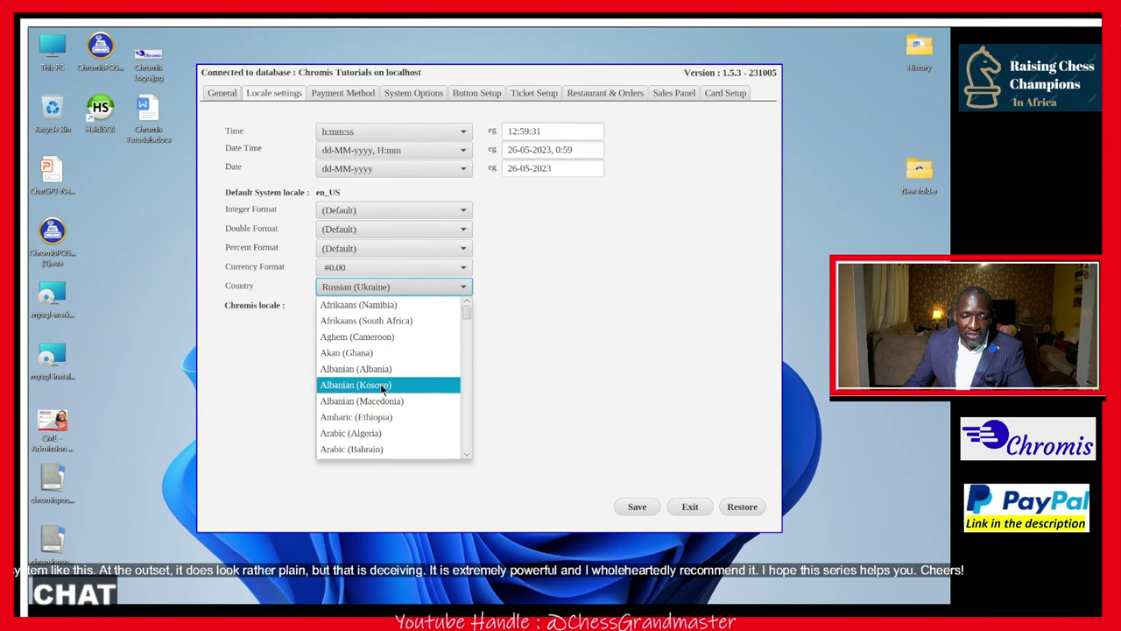
{"action": "scroll", "coordinate": [382, 385], "scroll_direction": "down", "scroll_amount": 3}
{"action": "type", "text": "ke"}
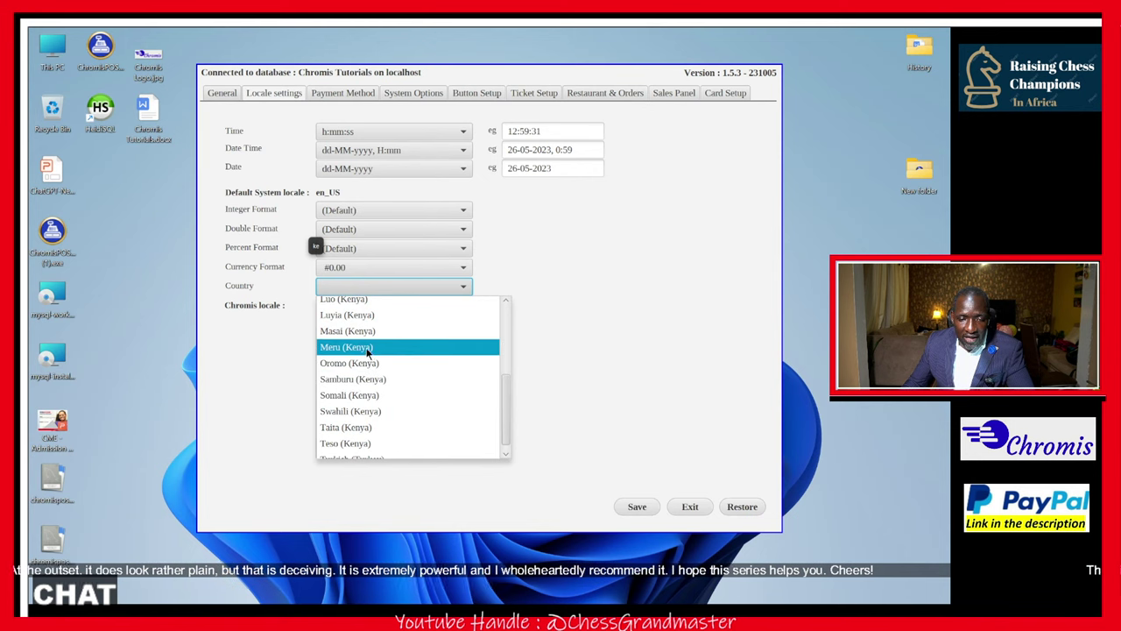
{"action": "scroll", "coordinate": [368, 340], "scroll_direction": "up", "scroll_amount": 1}
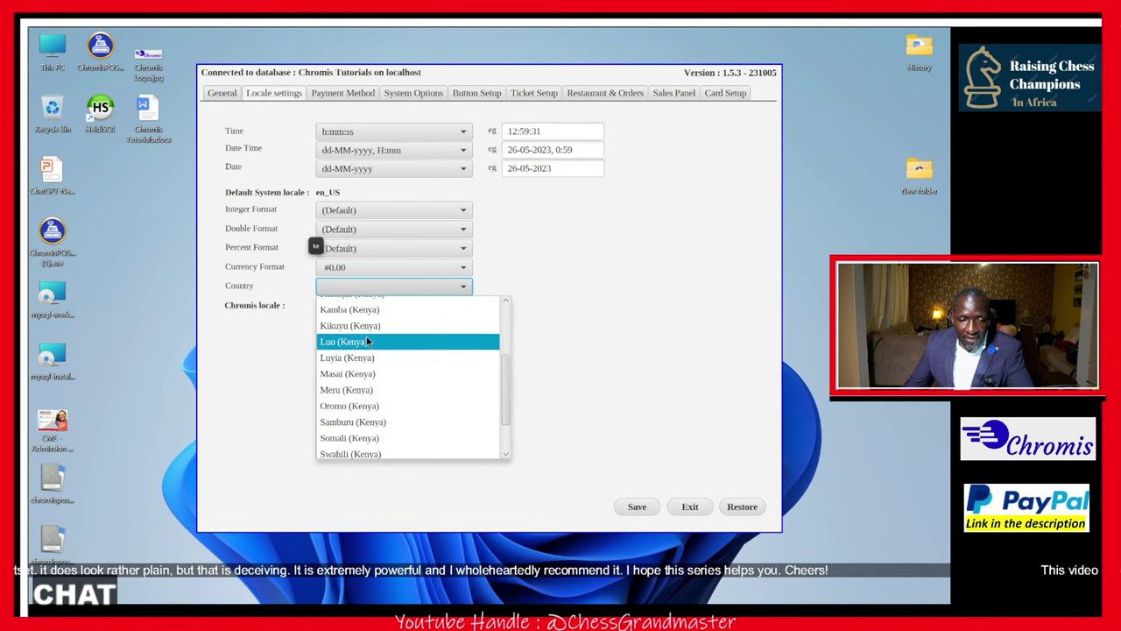
{"action": "scroll", "coordinate": [366, 341], "scroll_direction": "up", "scroll_amount": 2}
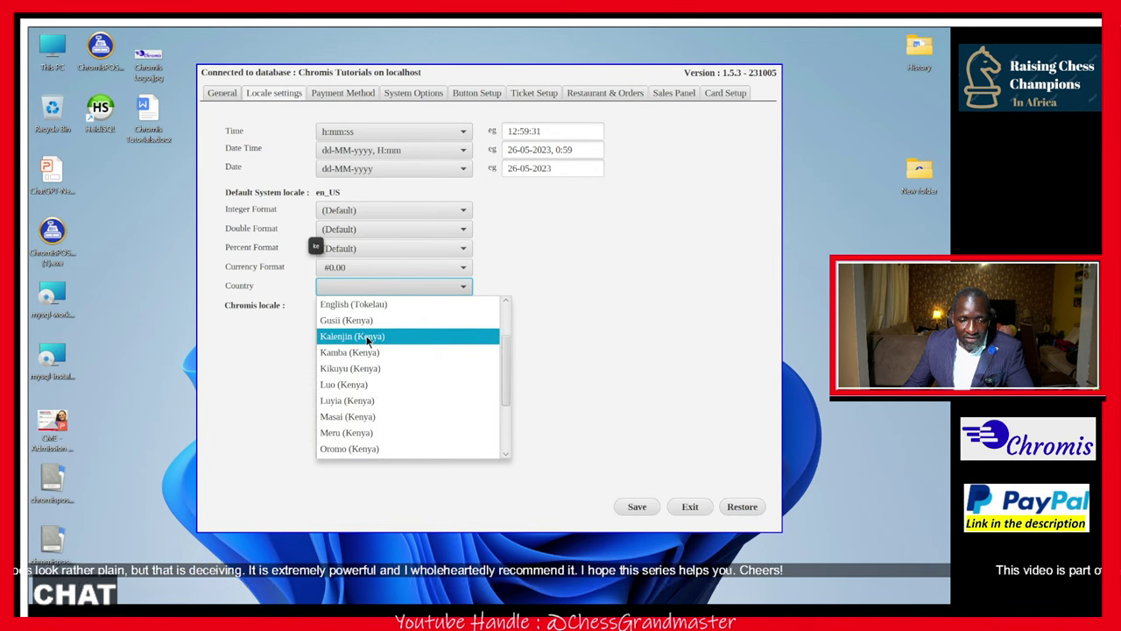
{"action": "scroll", "coordinate": [366, 341], "scroll_direction": "down", "scroll_amount": 3}
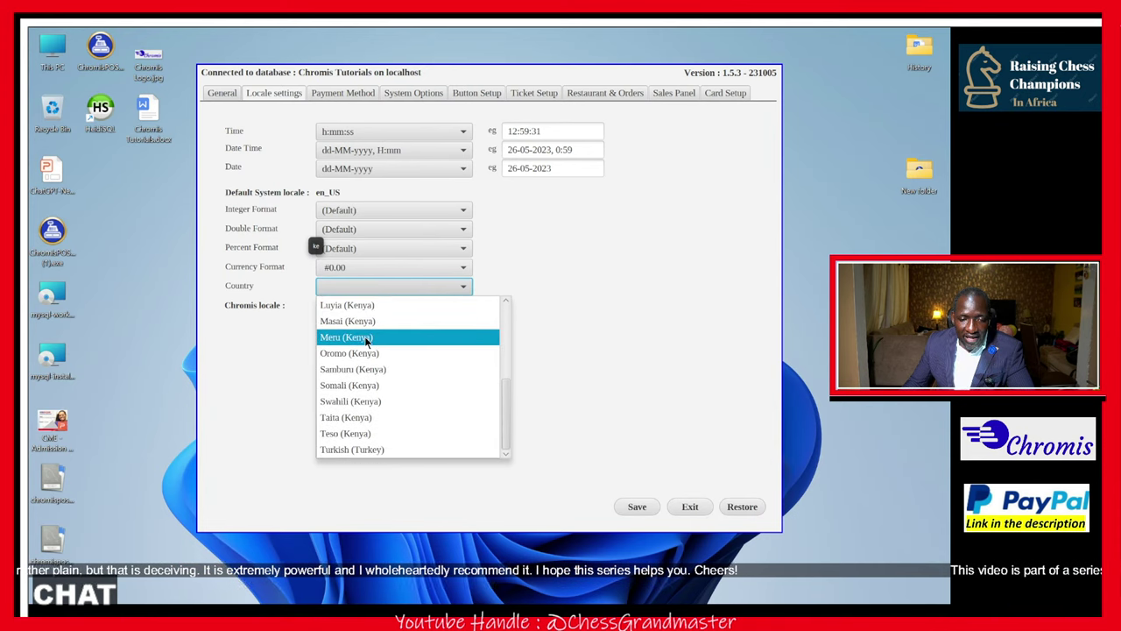
{"action": "left_click", "coordinate": [371, 403]}
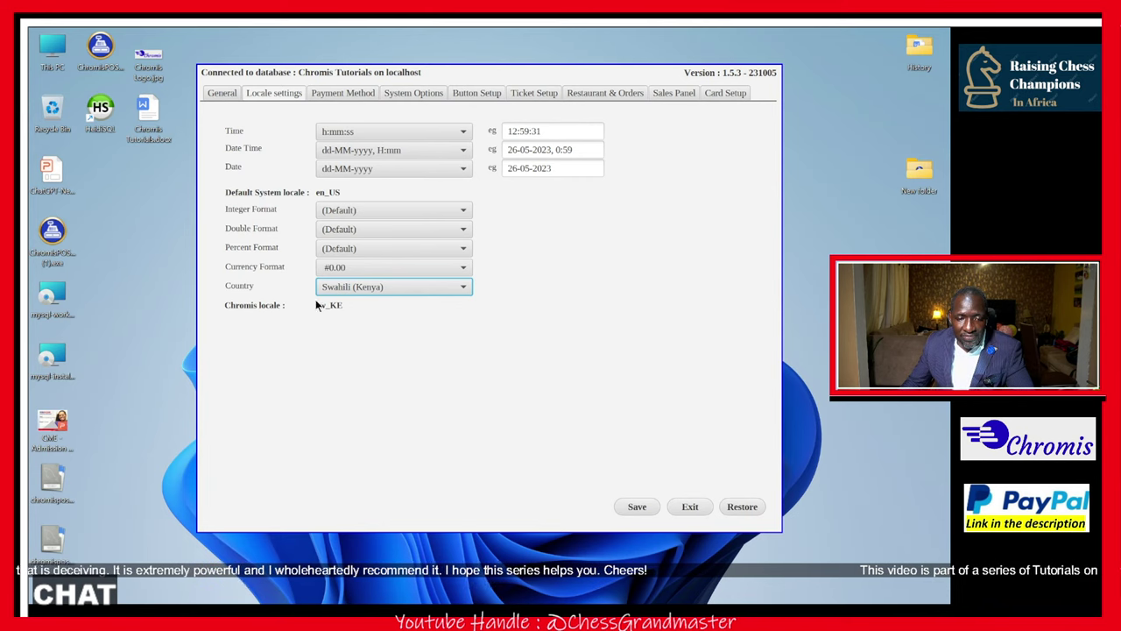
- Review the mag card reader and payment gateway choices in the payment method settings and open the system options
{"action": "left_click", "coordinate": [326, 92]}
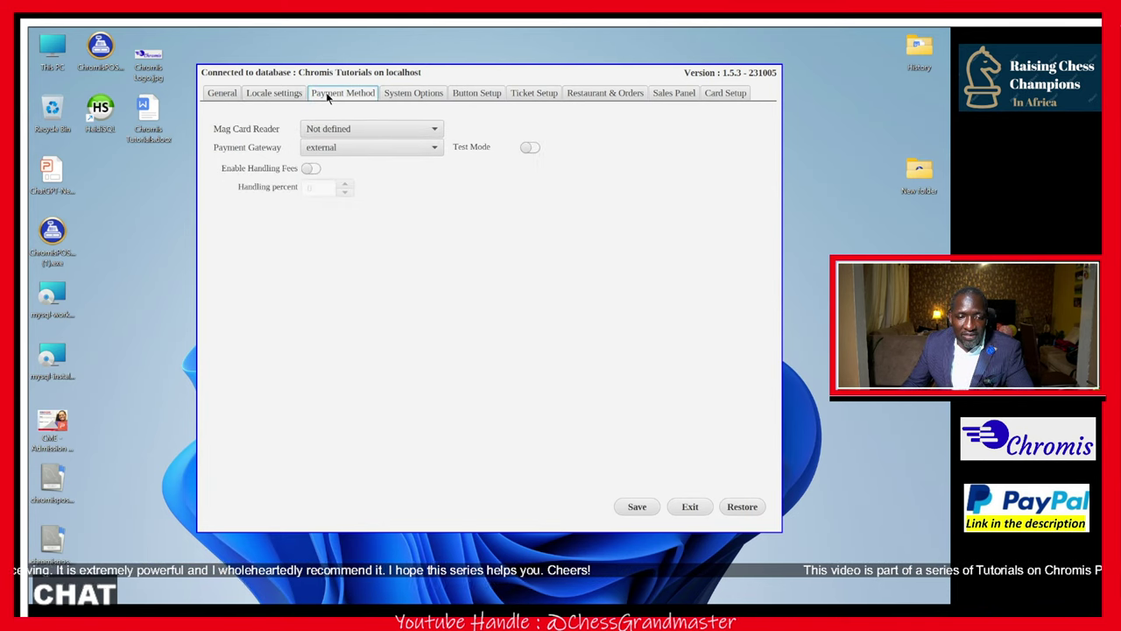
{"action": "left_click", "coordinate": [358, 134]}
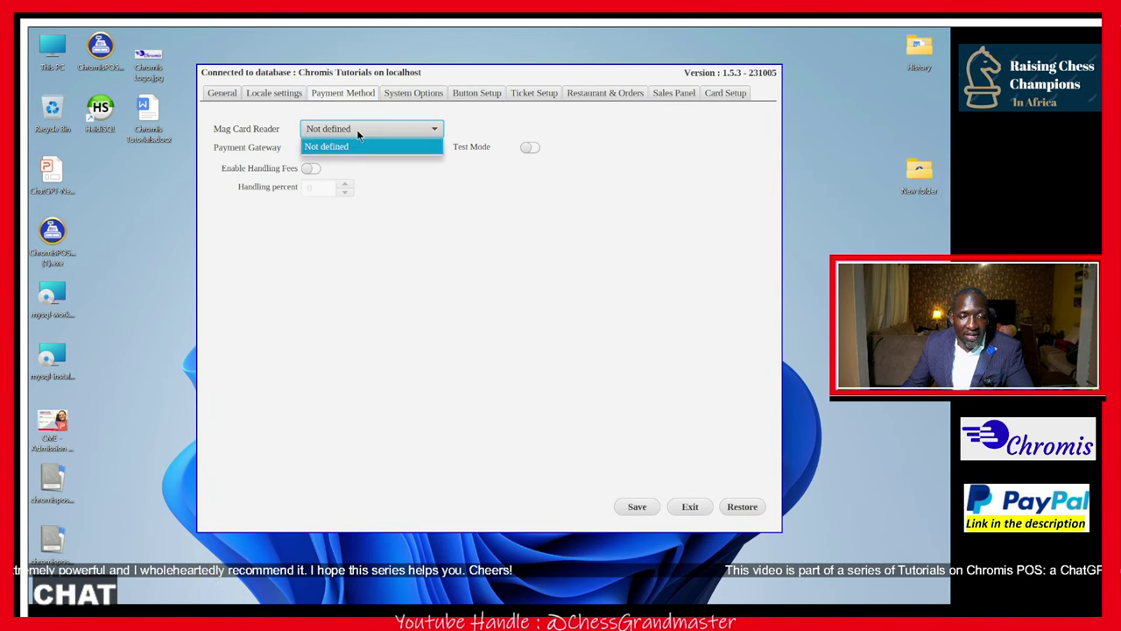
{"action": "left_click", "coordinate": [358, 140]}
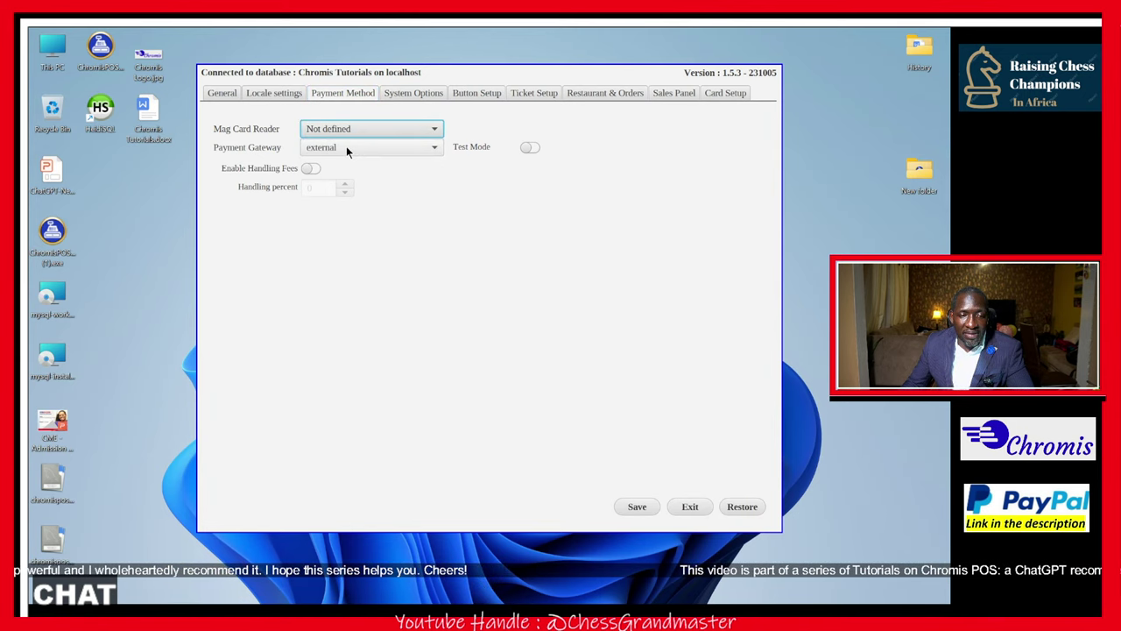
{"action": "left_click", "coordinate": [352, 147]}
{"action": "left_click", "coordinate": [351, 147]}
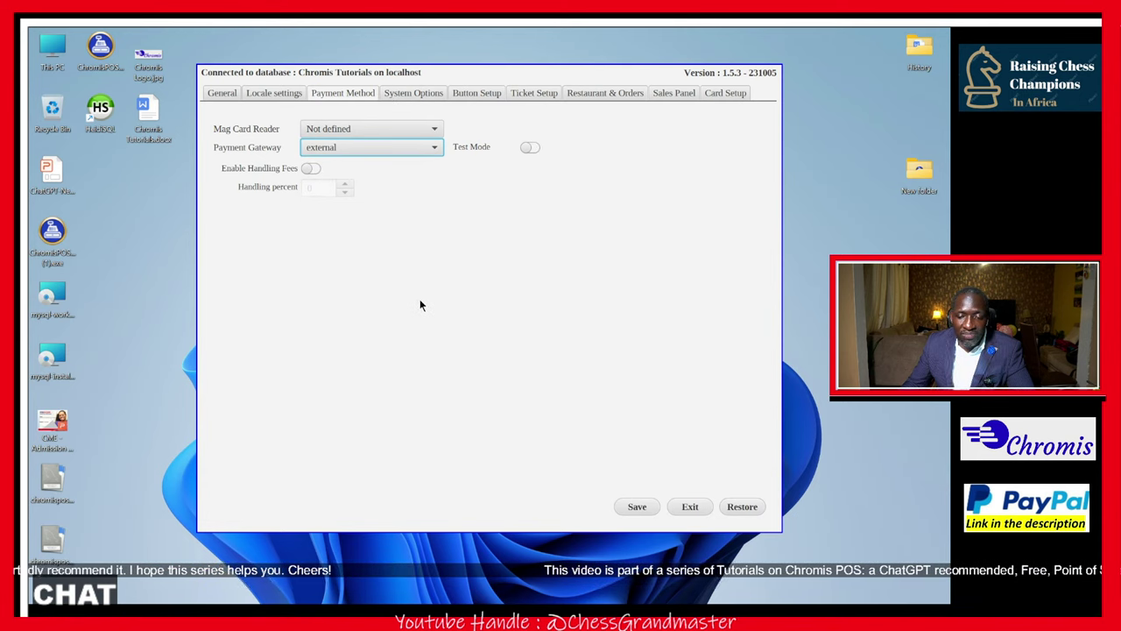
{"action": "left_click", "coordinate": [391, 97]}
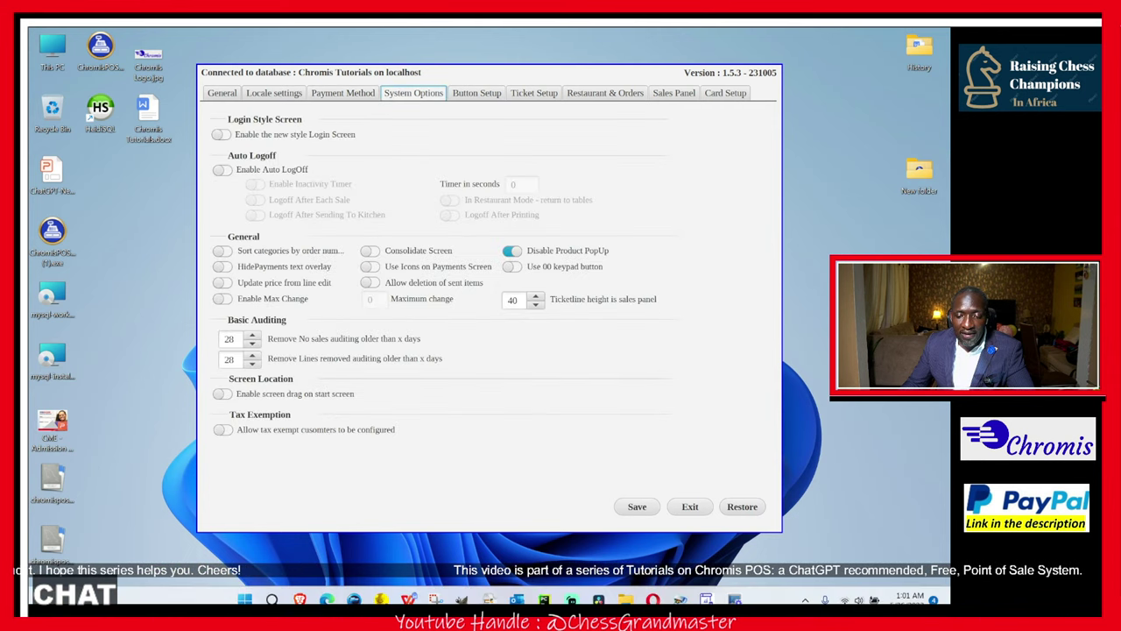
{"action": "left_click", "coordinate": [571, 590]}
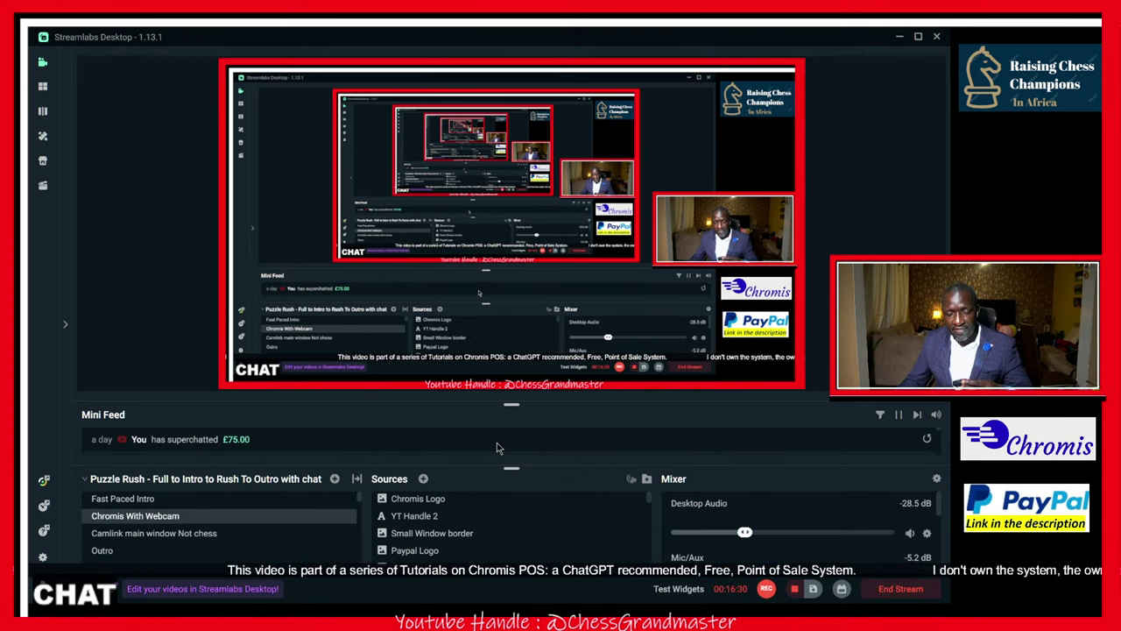
{"action": "mouse_move", "coordinate": [459, 598]}
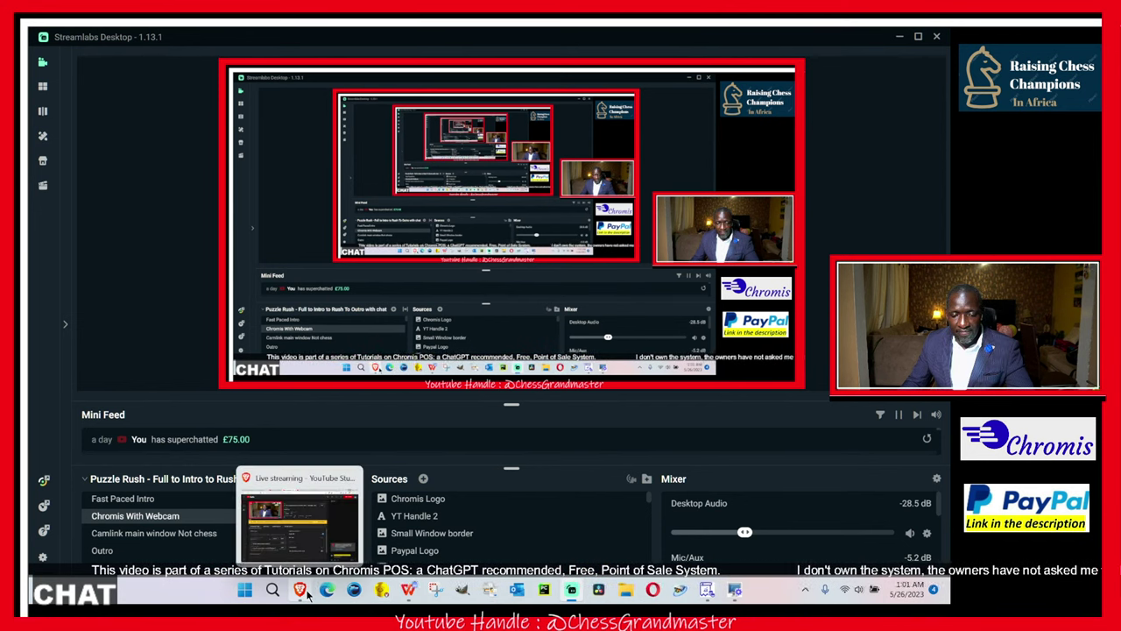
{"action": "left_click", "coordinate": [578, 592]}
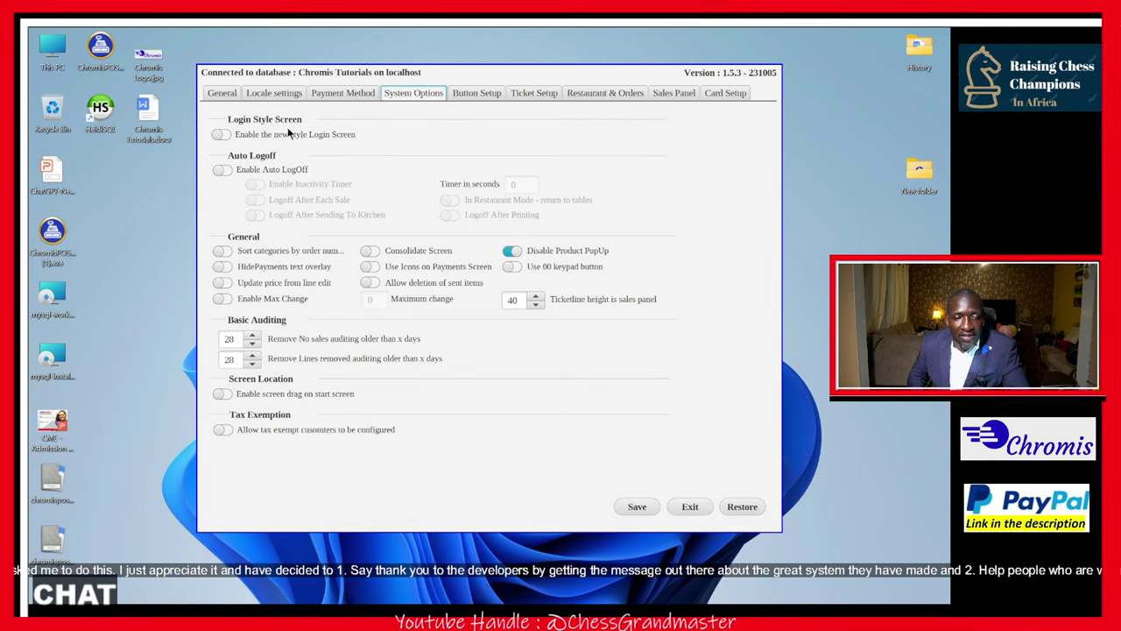
- Enable auto logoff with return to tables, category sorting by order number, line-edit price updates, the 00 keypad button, start-screen drag and tax-exempt customers
{"action": "left_click", "coordinate": [230, 171]}
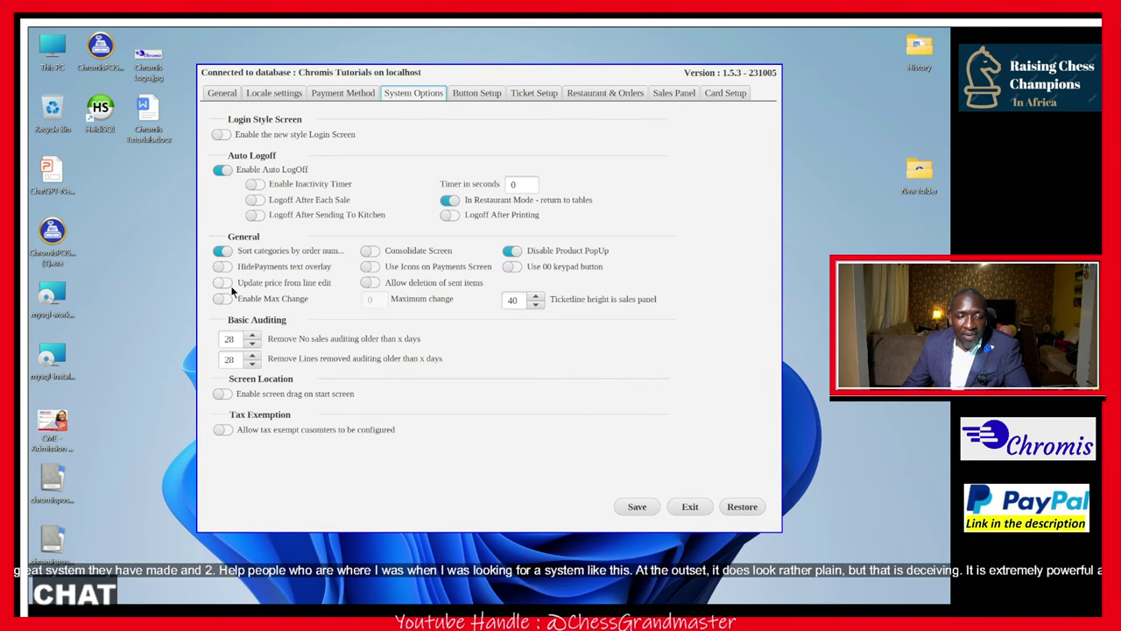
{"action": "left_click", "coordinate": [229, 283]}
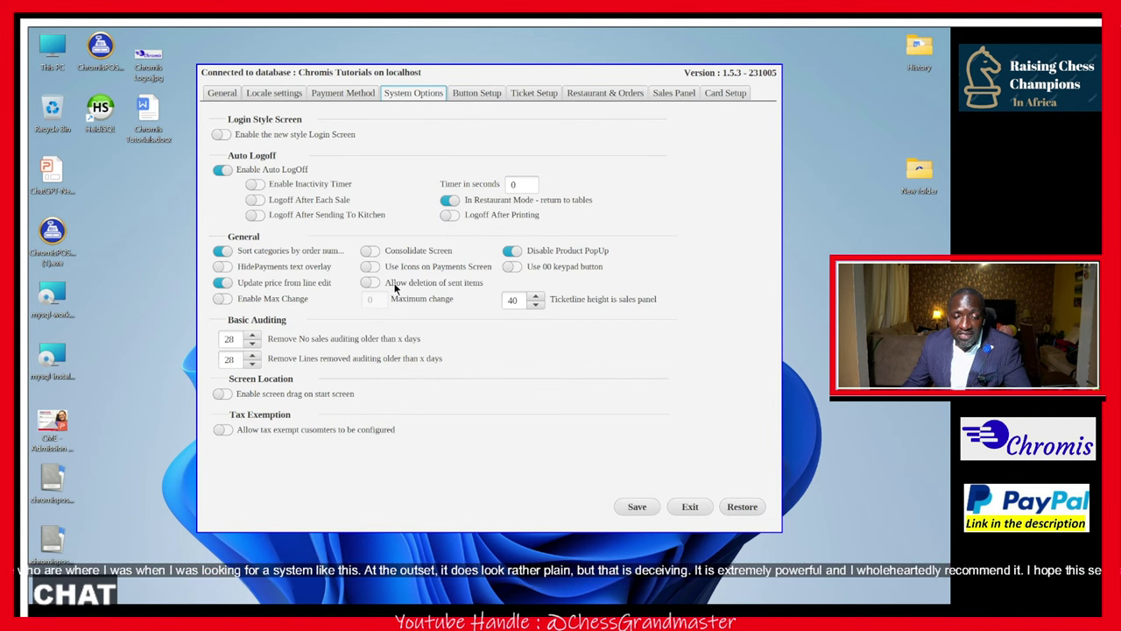
{"action": "left_click", "coordinate": [515, 268]}
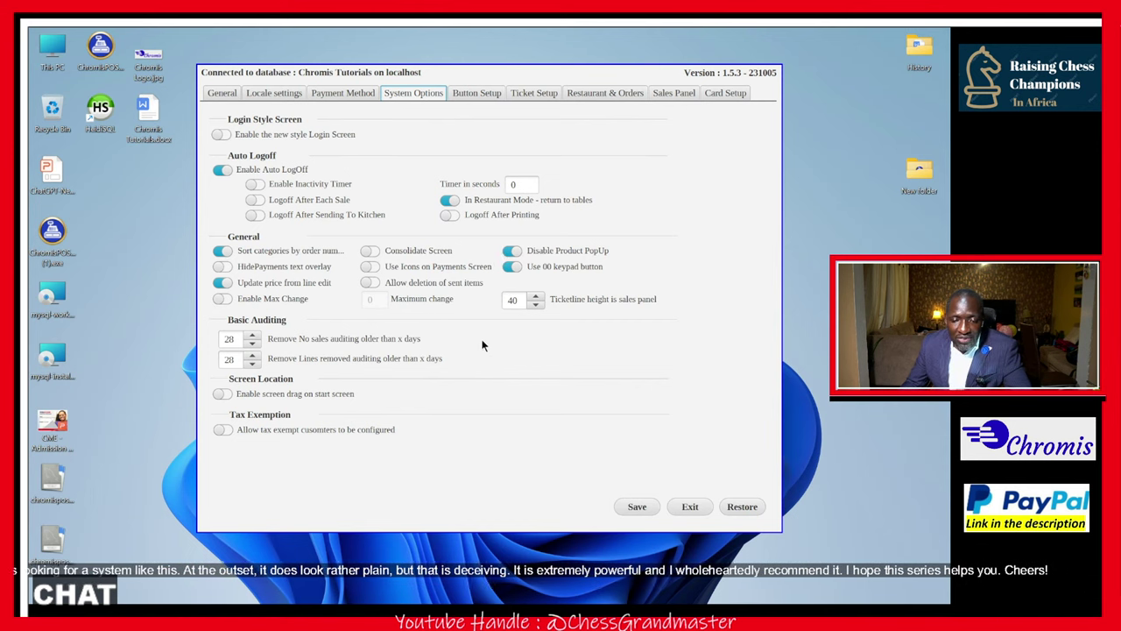
{"action": "left_click", "coordinate": [223, 394]}
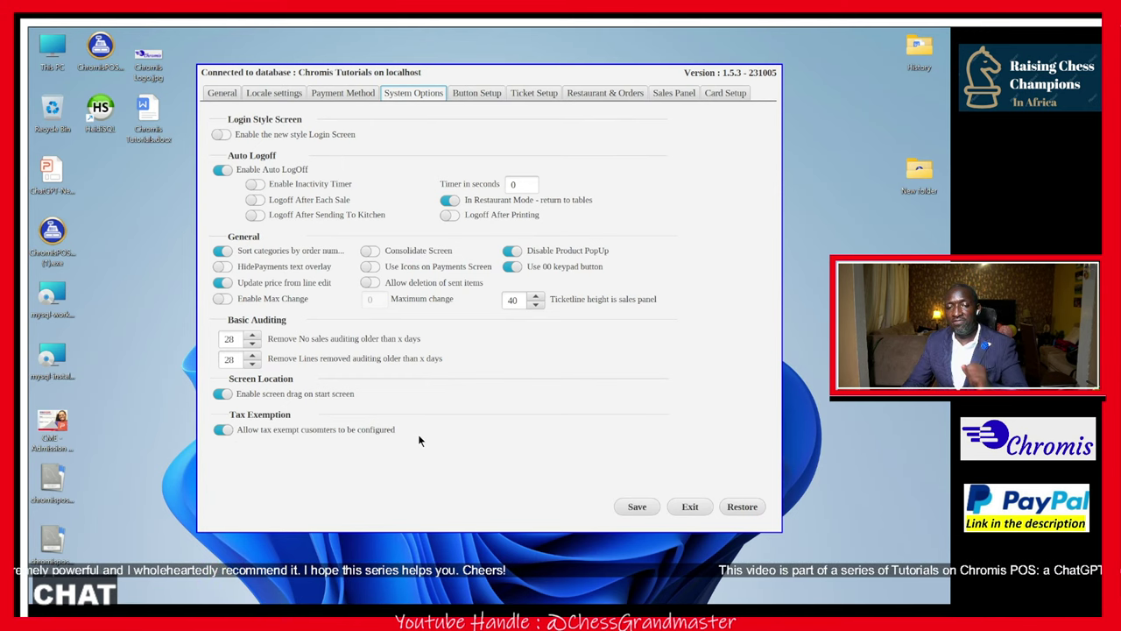
- Review the button setup, ticket setup, restaurant and orders, and sales panel settings
{"action": "left_click", "coordinate": [466, 94]}
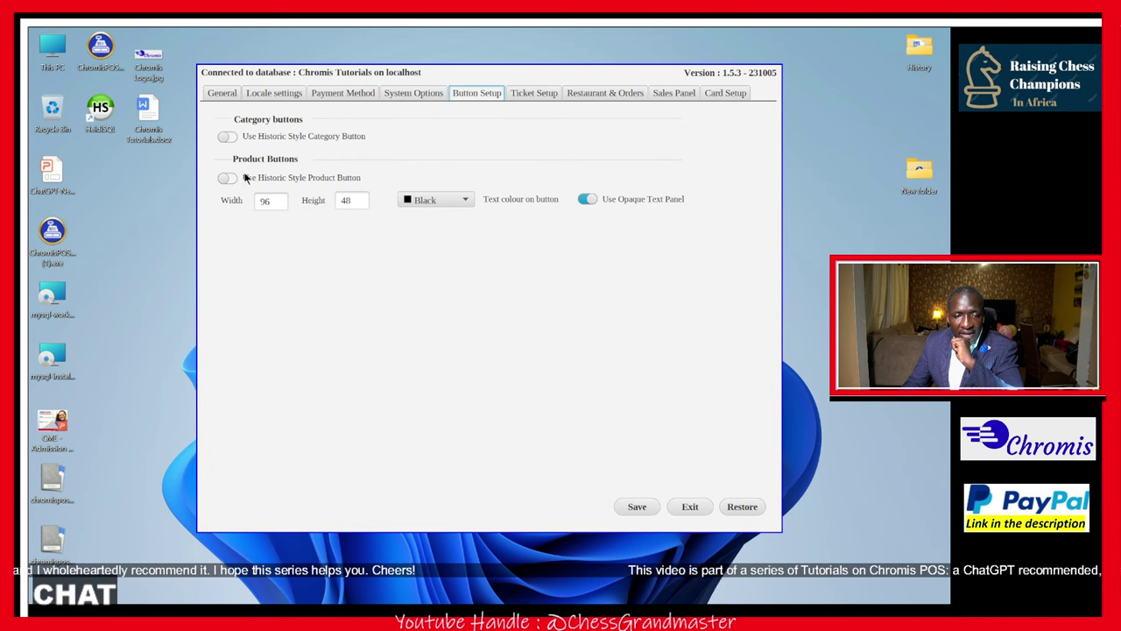
{"action": "left_click", "coordinate": [517, 93]}
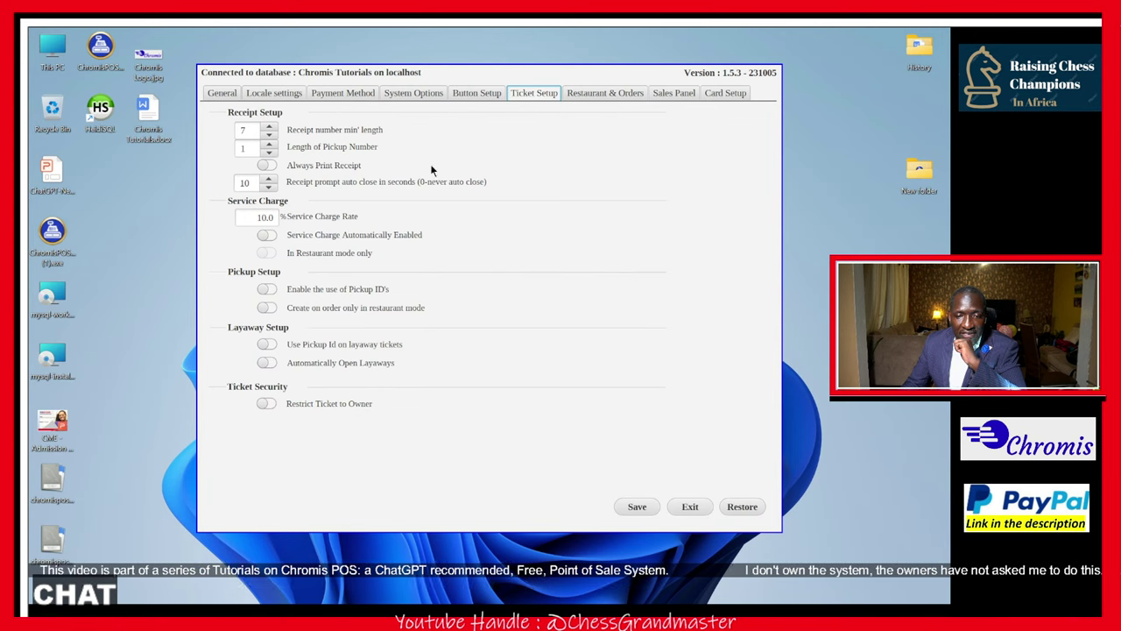
{"action": "left_click", "coordinate": [577, 95]}
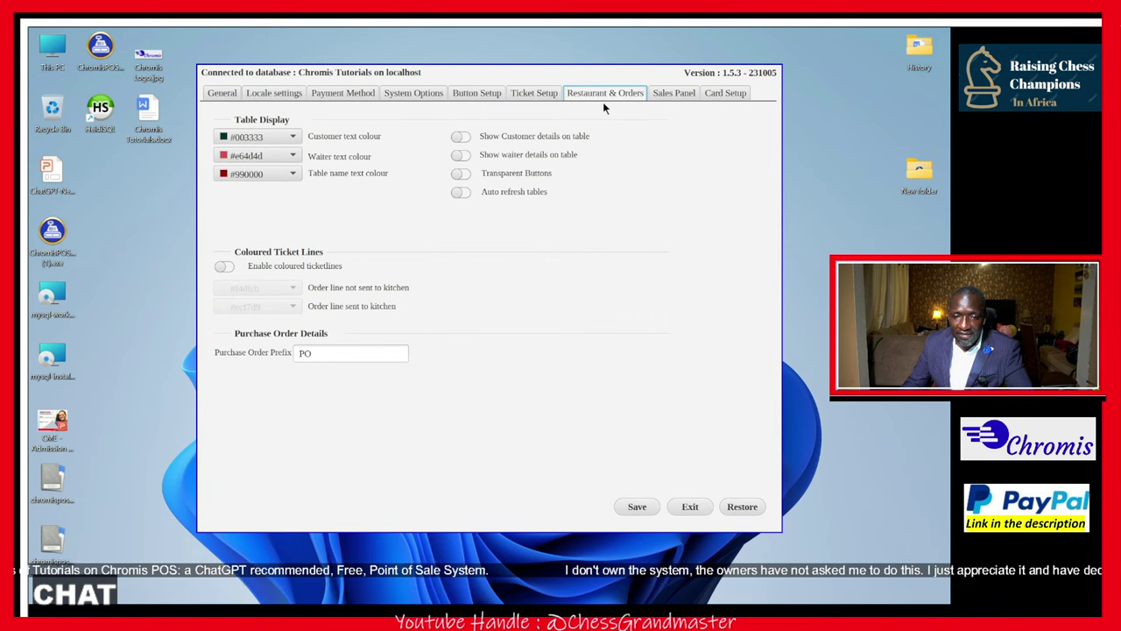
{"action": "left_click", "coordinate": [653, 93]}
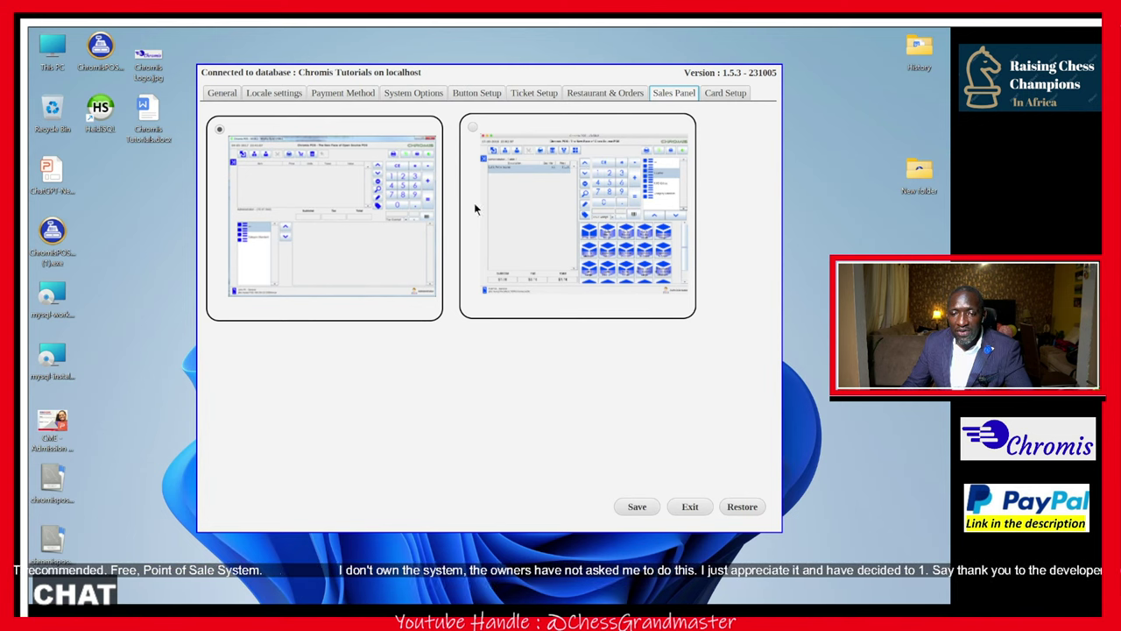
- Enable loyalty in the card setup and exit the system configuration, answering the prompt about unsaved settings
{"action": "left_click", "coordinate": [727, 94]}
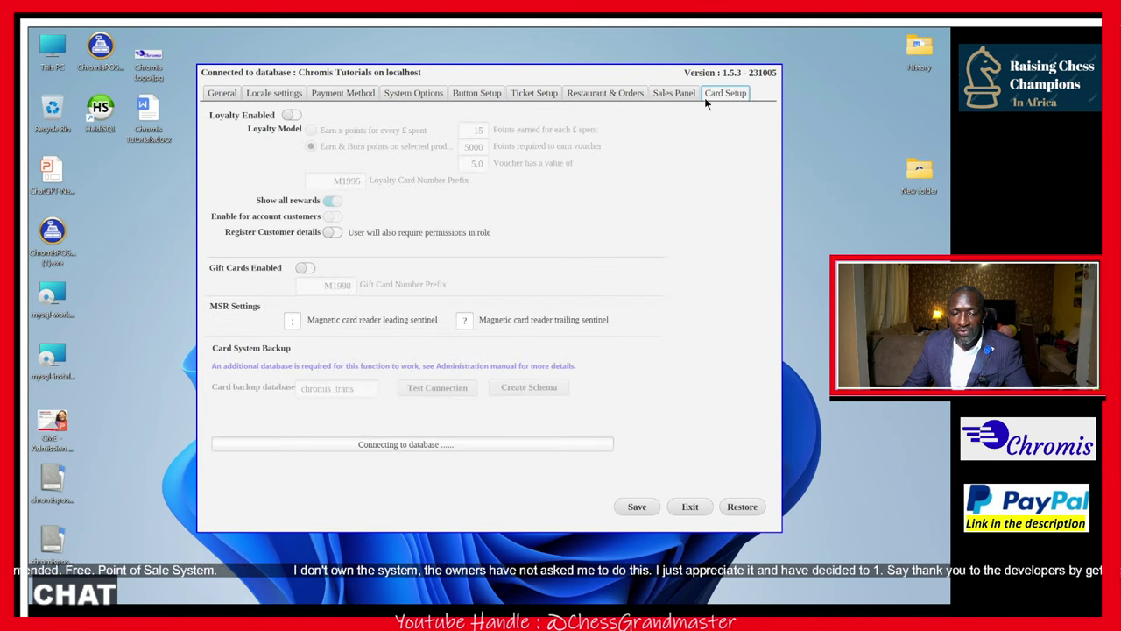
{"action": "left_click", "coordinate": [290, 116]}
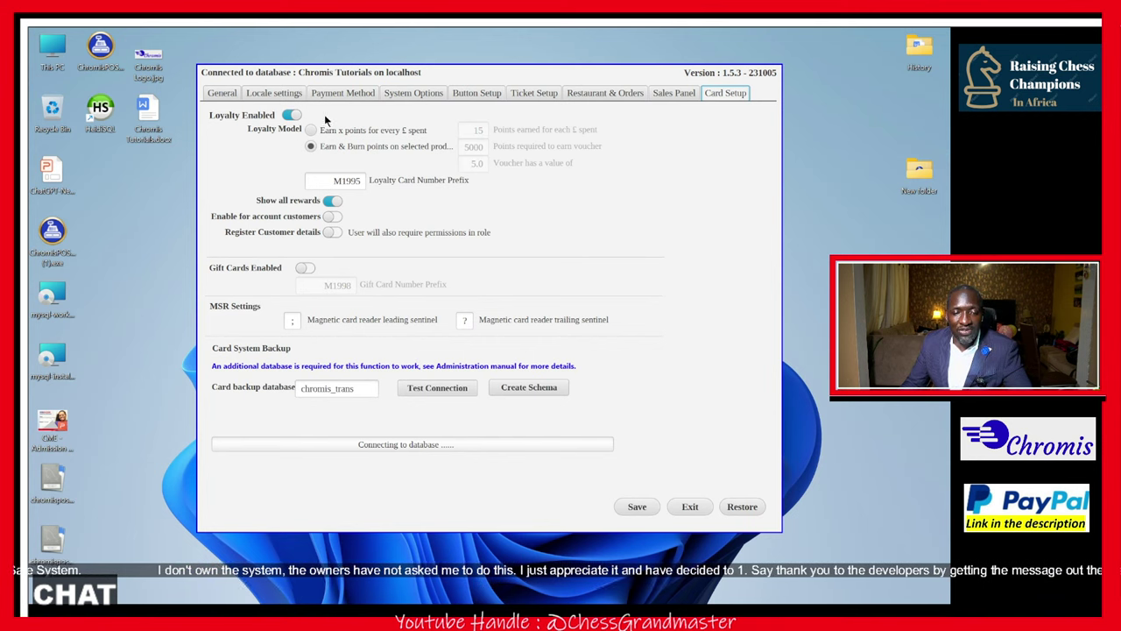
{"action": "left_click", "coordinate": [686, 510]}
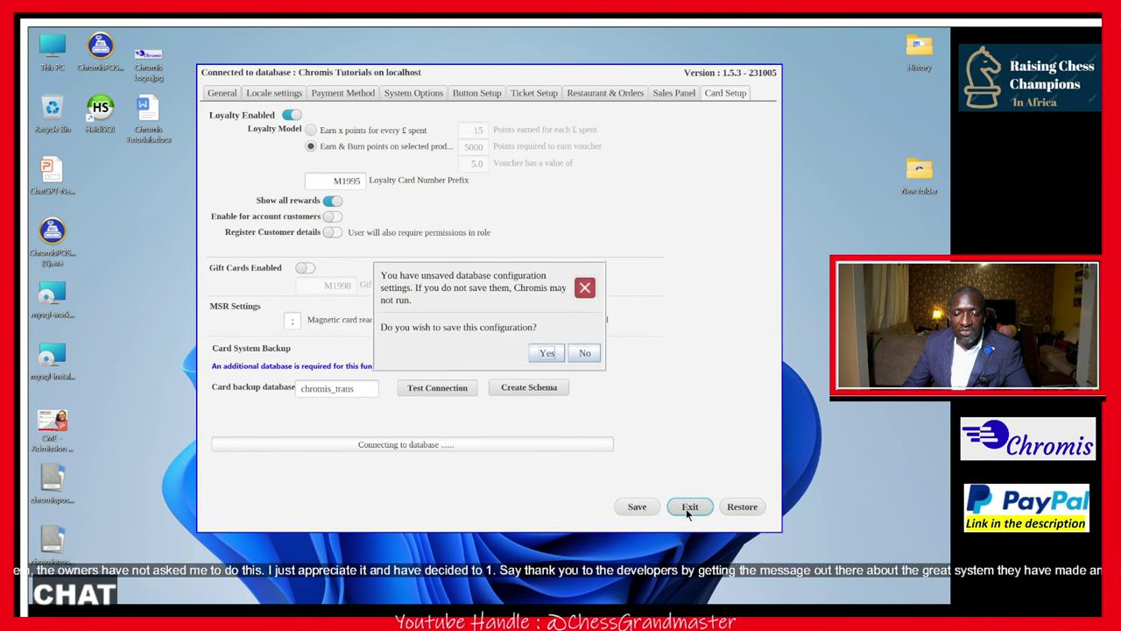
{"action": "left_click", "coordinate": [549, 353]}
{"action": "left_click", "coordinate": [581, 348]}
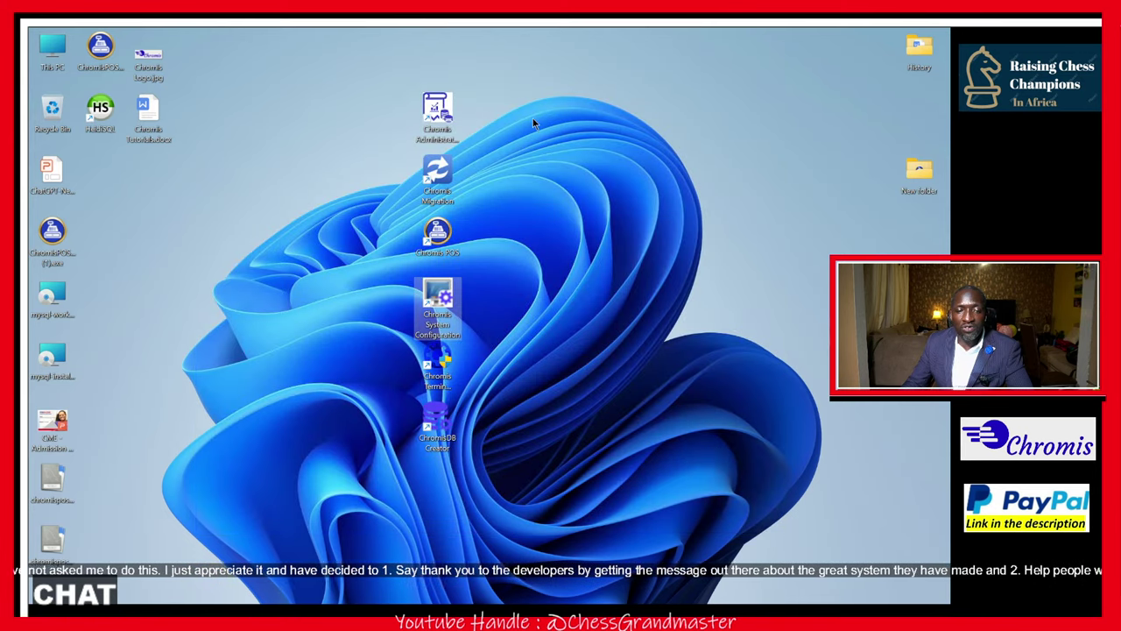
- In Chromis Tutorials.docx, highlight topic 2 on the Chromis POS elements and topic 3 on users, user categories and report rights, and minimize the document
{"action": "left_click_drag", "start_coordinate": [528, 75], "coordinate": [341, 473]}
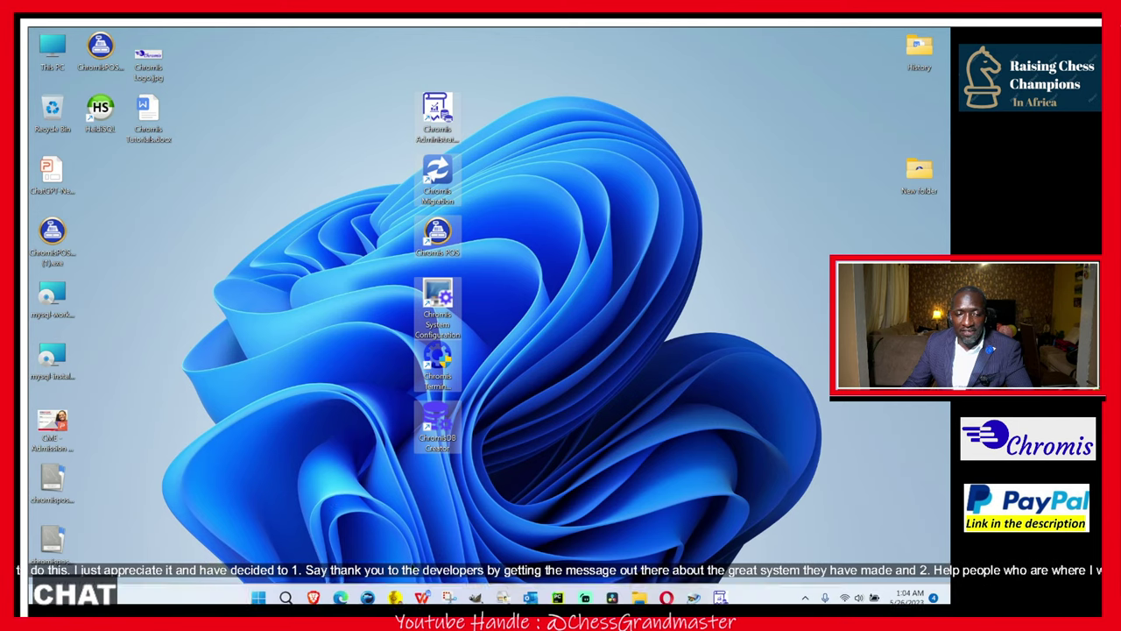
{"action": "double_click", "coordinate": [156, 119]}
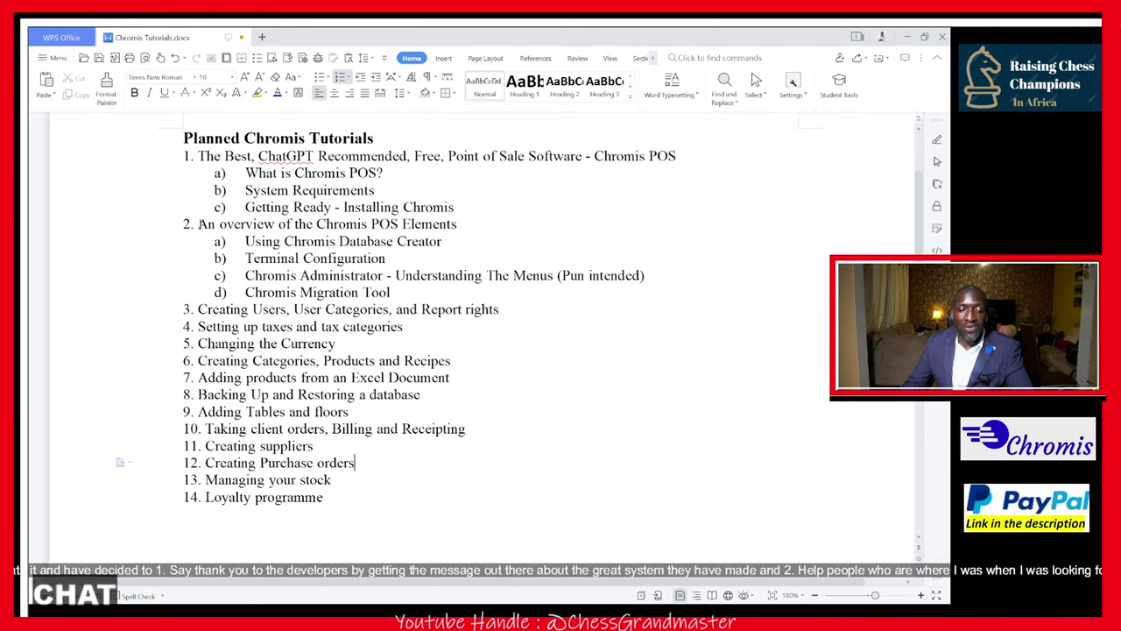
{"action": "left_click_drag", "start_coordinate": [199, 224], "coordinate": [575, 282]}
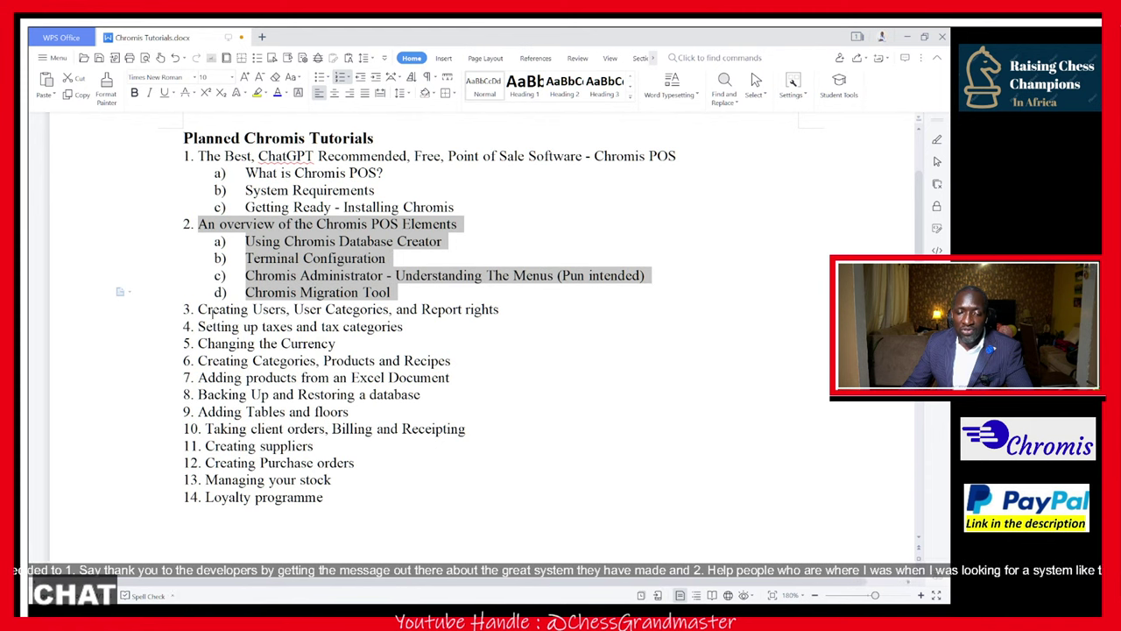
{"action": "left_click_drag", "start_coordinate": [195, 310], "coordinate": [517, 309]}
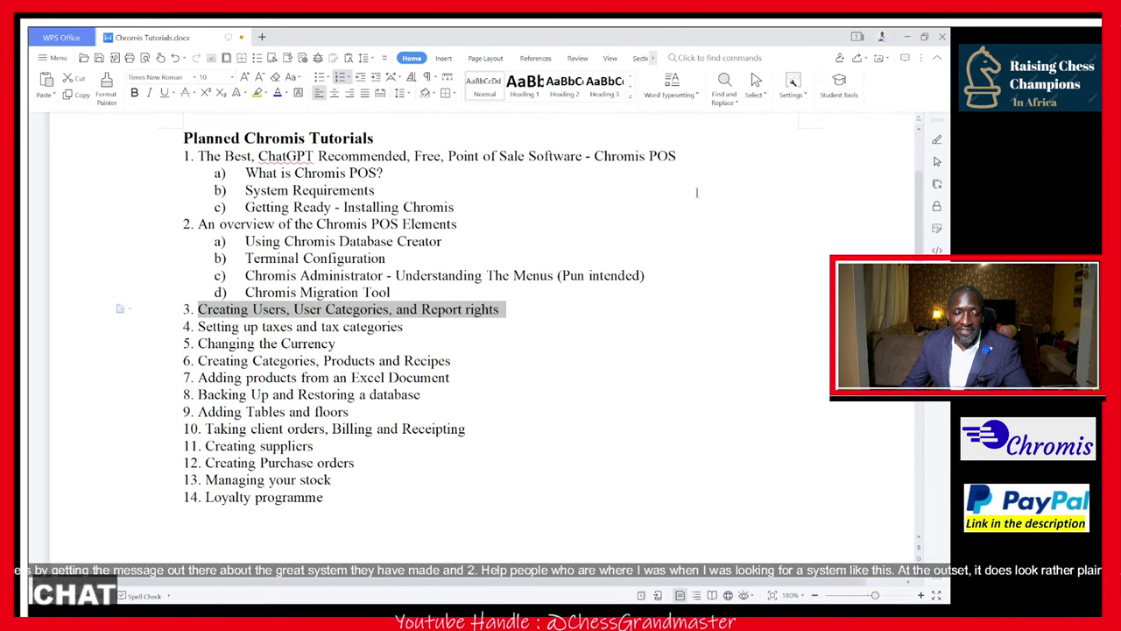
{"action": "left_click", "coordinate": [907, 41]}
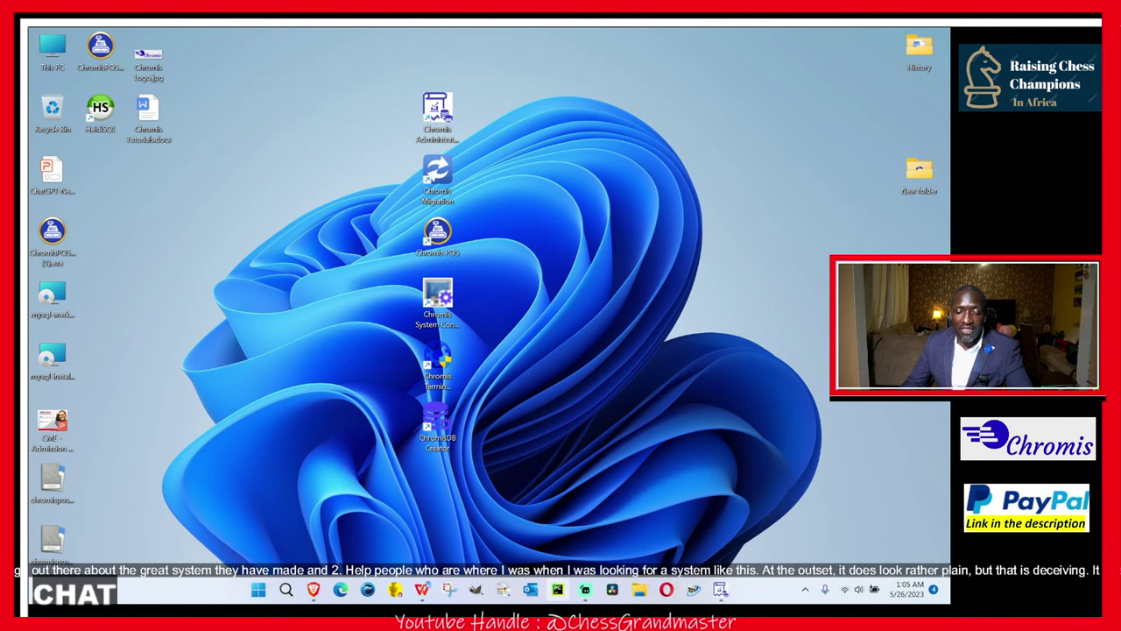
{"action": "mouse_move", "coordinate": [584, 590]}
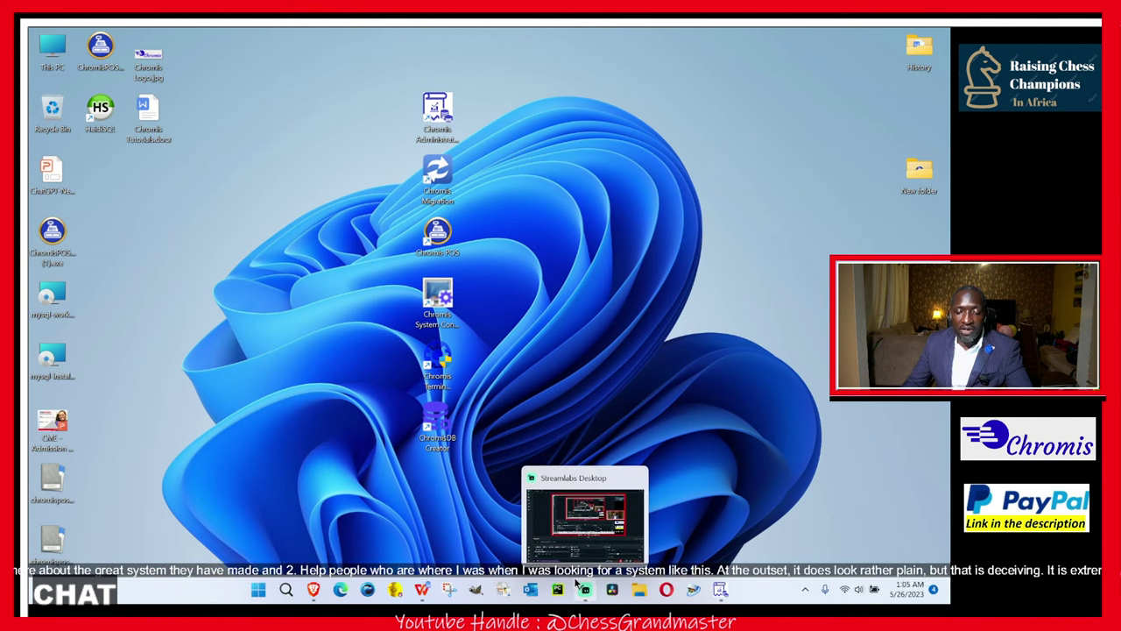